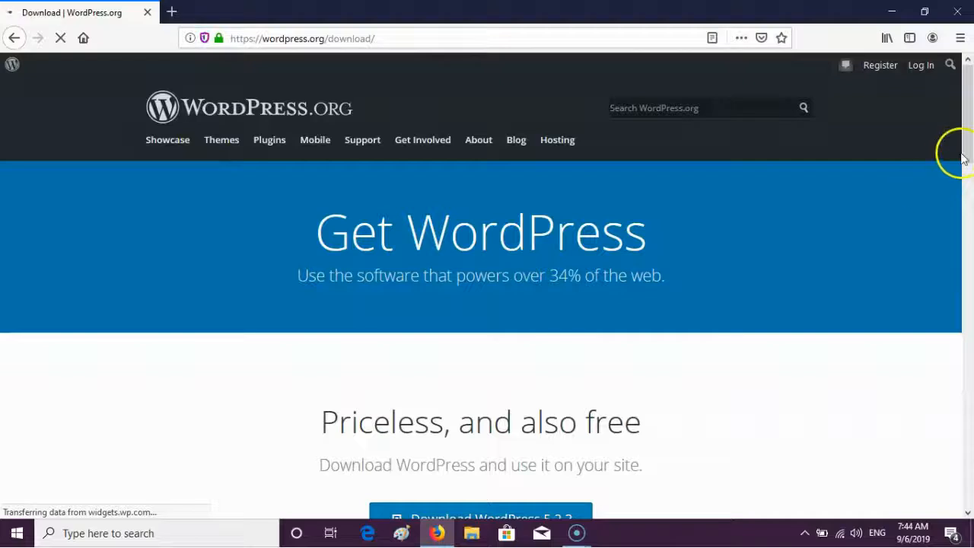
# - Download wordpress-5.2.3.zip and show it in the Downloads folder
pyautogui.scroll(-2, 969, 154)
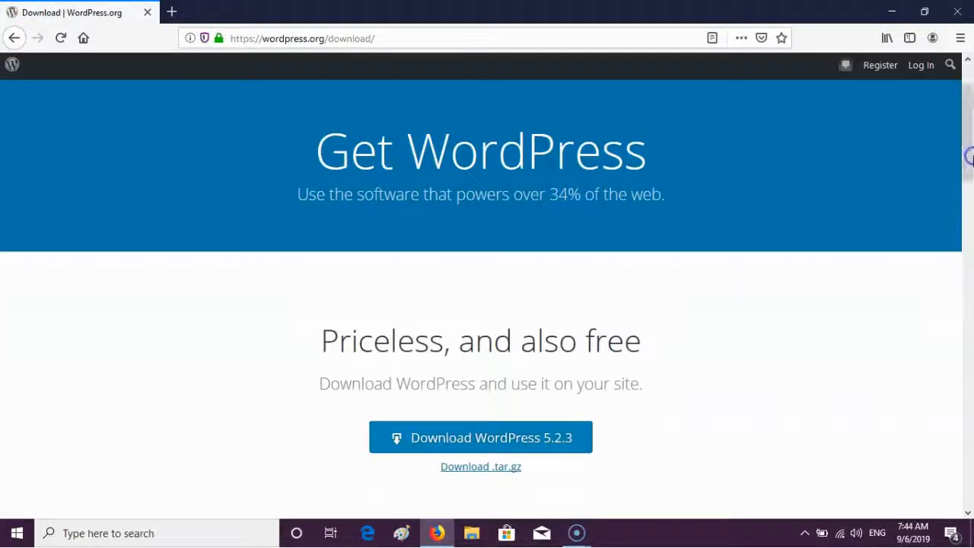
pyautogui.click(504, 441)
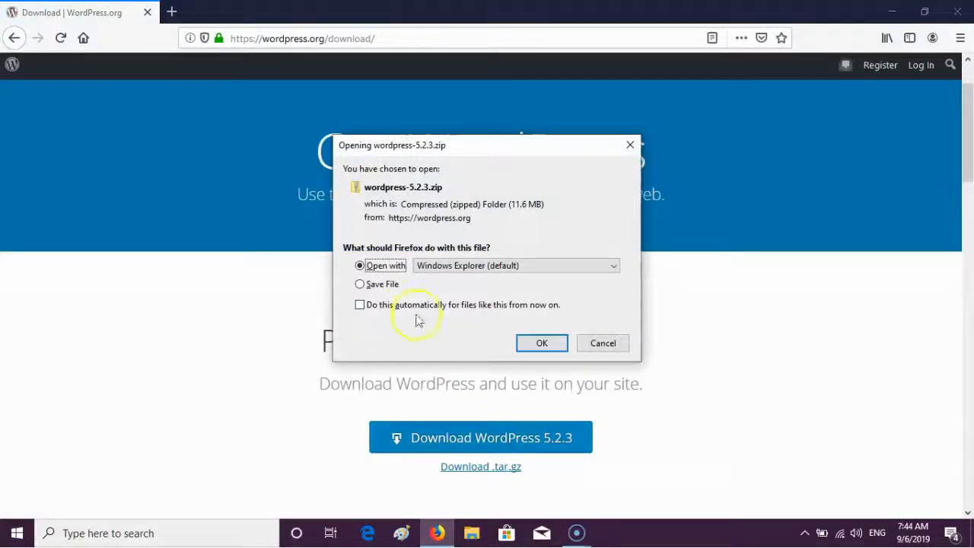
pyautogui.click(392, 285)
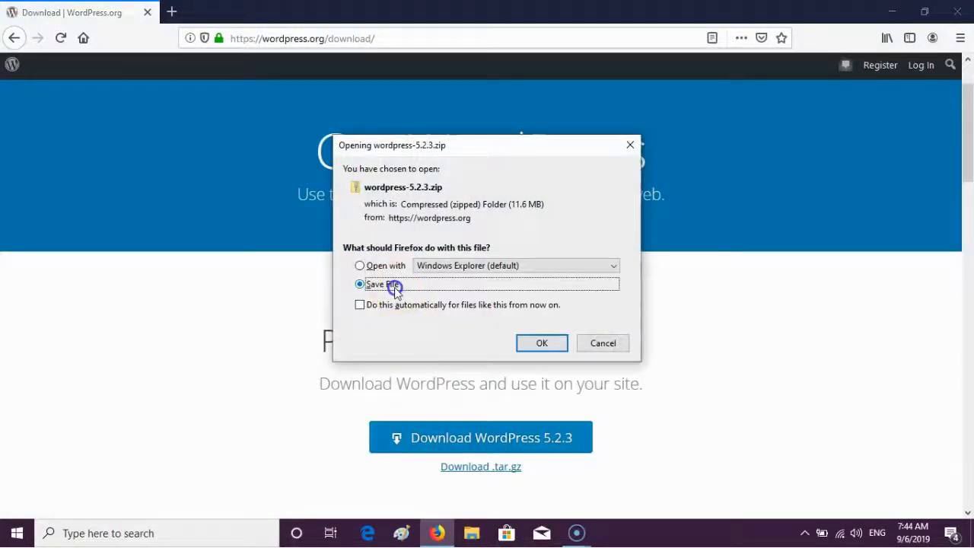
pyautogui.click(558, 343)
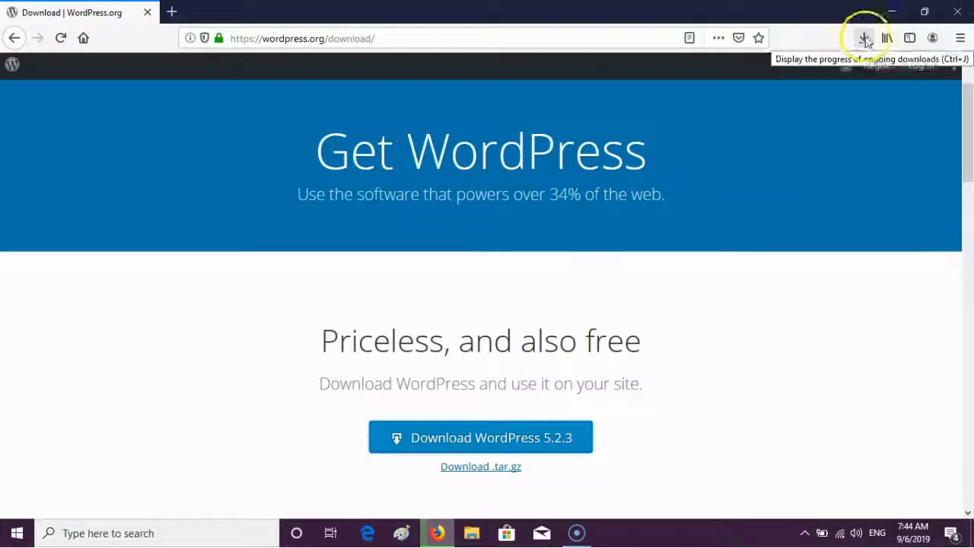
pyautogui.click(865, 40)
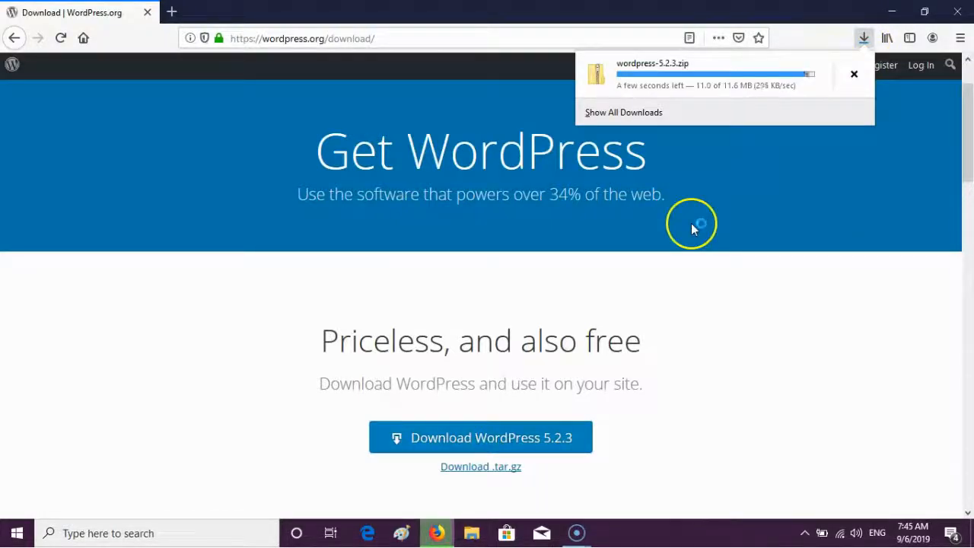
pyautogui.click(858, 74)
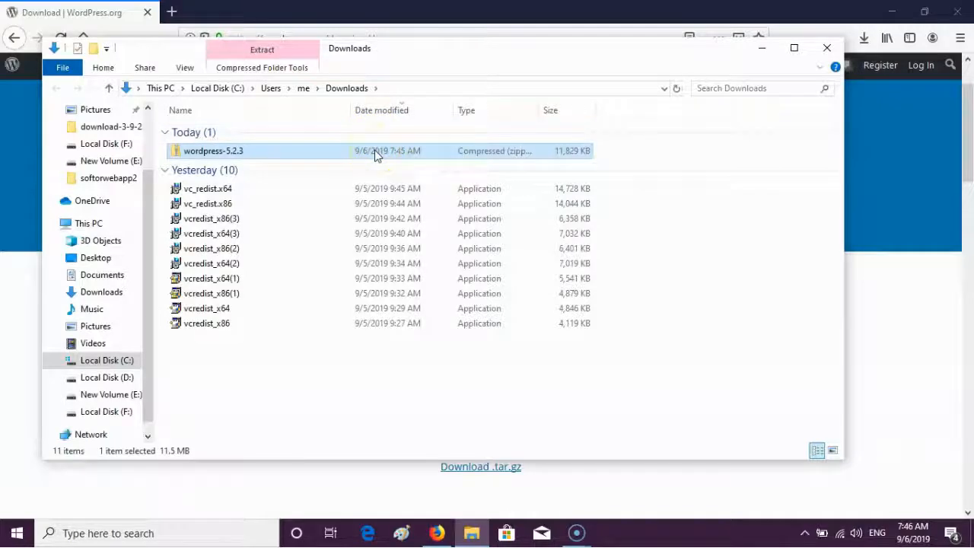
# - Paste wordpress-5.2.3.zip onto Local Disk (F:) and open it
pyautogui.click(105, 412)
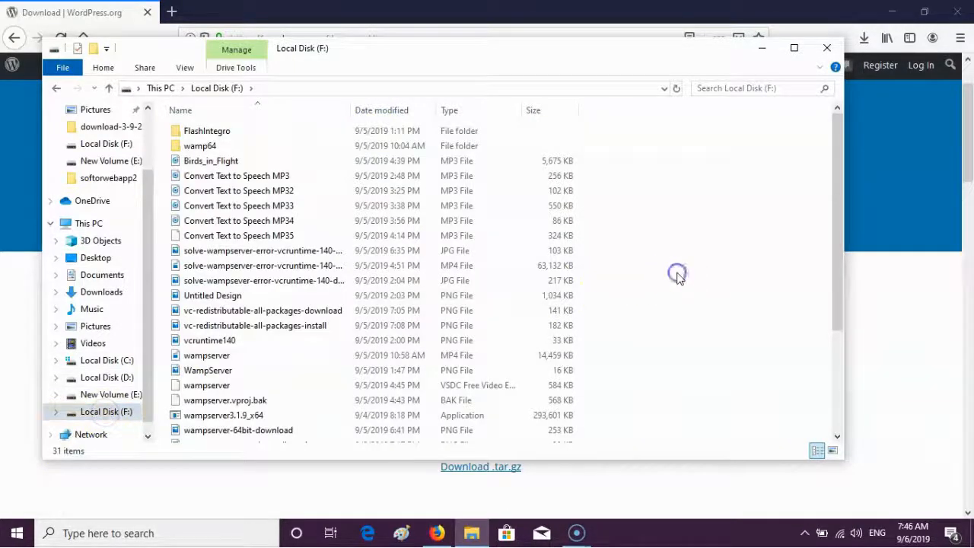
pyautogui.hotkey('ctrl', 'v')
pyautogui.click(371, 433)
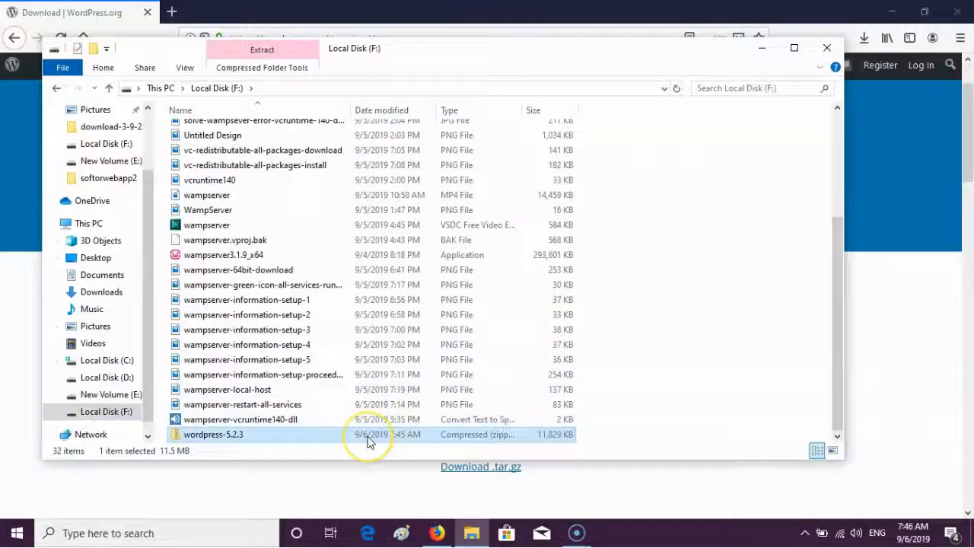
pyautogui.doubleClick(369, 440)
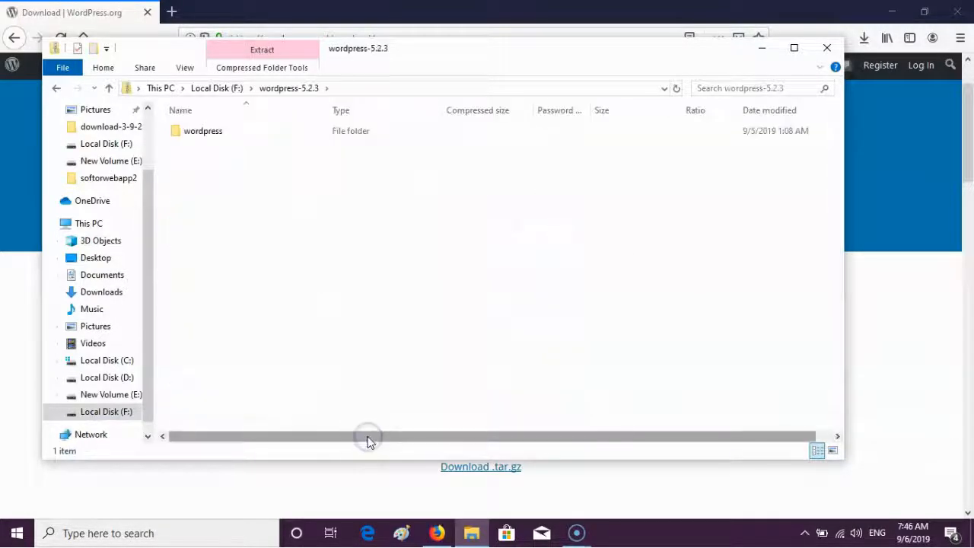
# - Copy the zip's wordpress folder out onto Local Disk (F:)
pyautogui.click(394, 139)
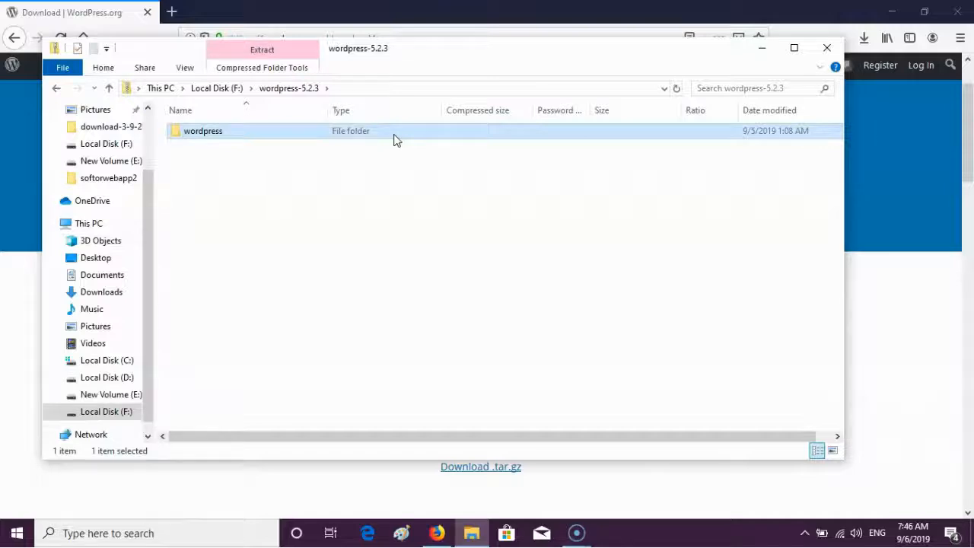
pyautogui.hotkey('ctrl', 'c')
pyautogui.hotkey('alt', 'Left')
pyautogui.hotkey('ctrl', 'v')
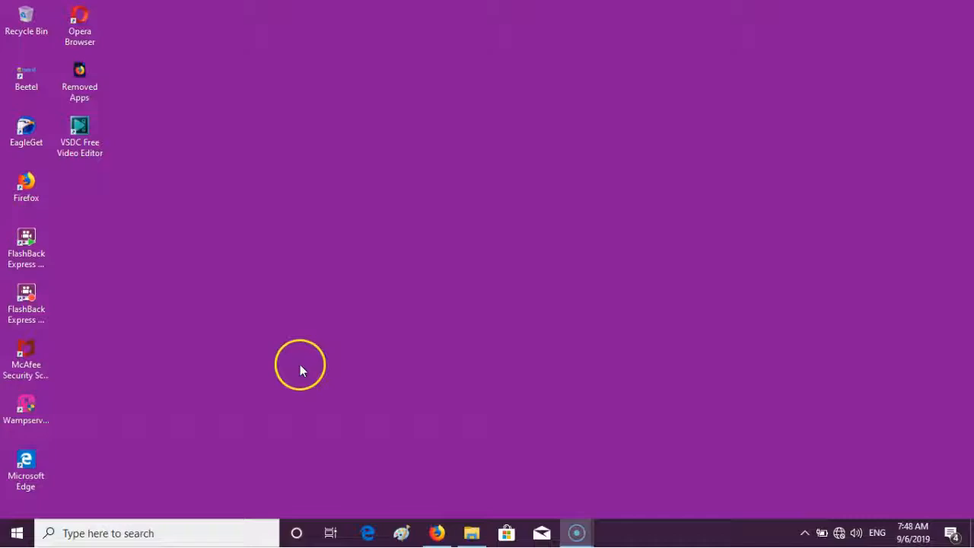
pyautogui.click(25, 407)
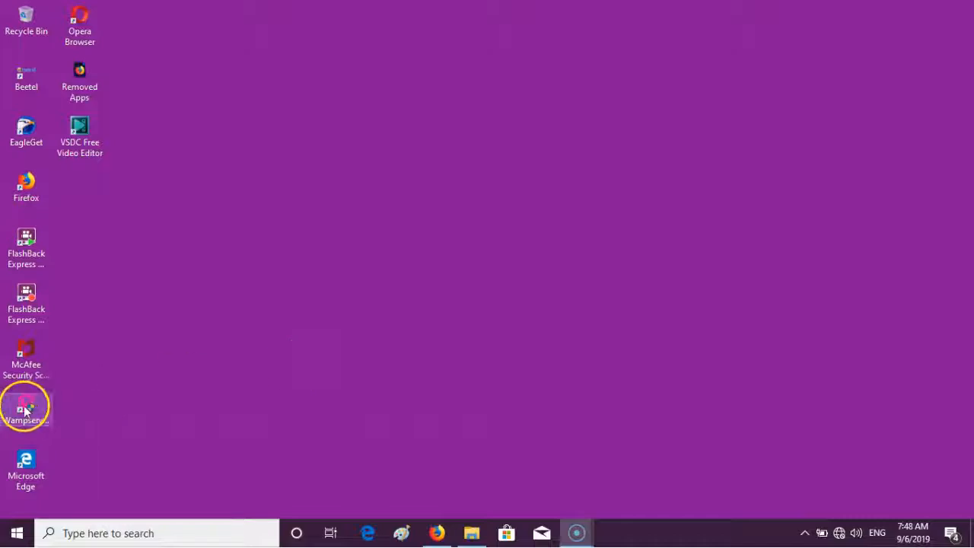
# - Launch Wampserver64 as administrator and restart all its services
pyautogui.rightClick(26, 417)
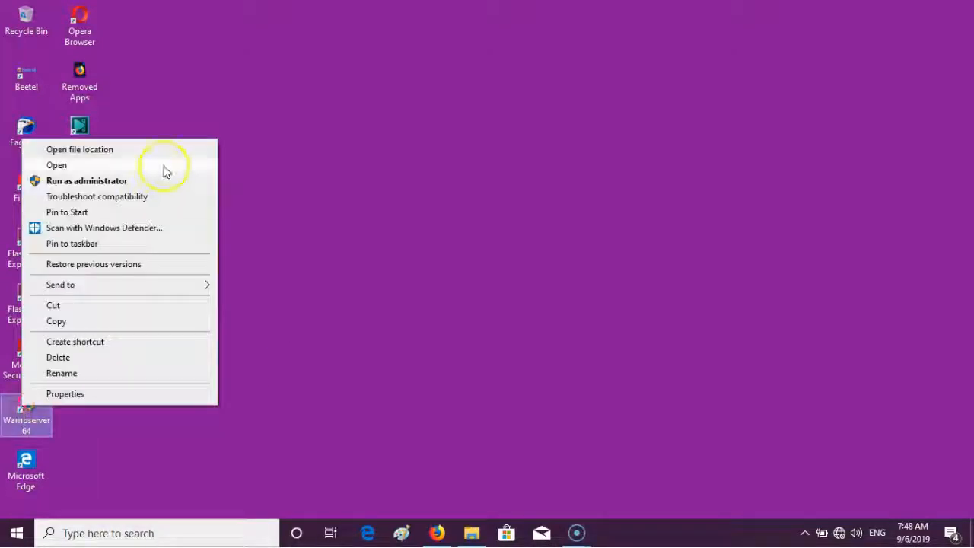
pyautogui.click(157, 178)
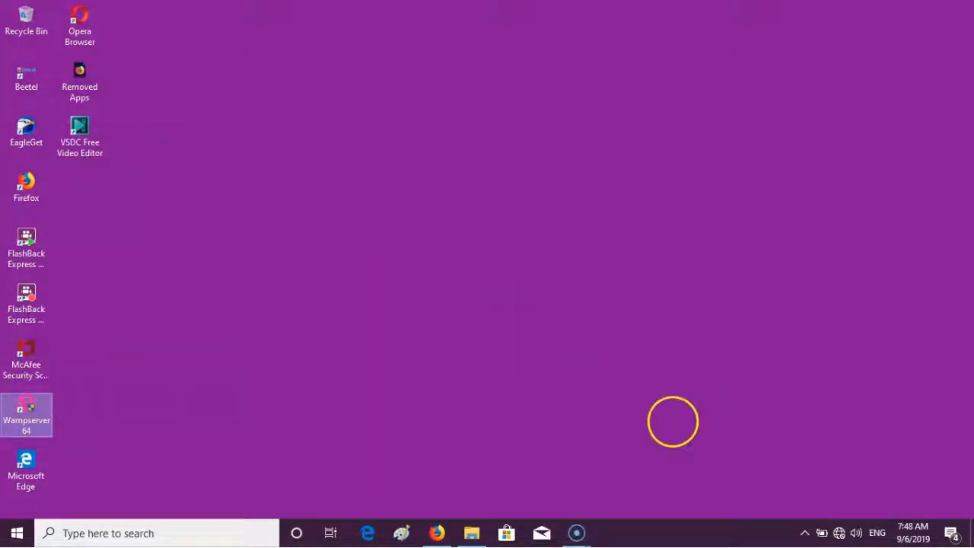
pyautogui.click(420, 370)
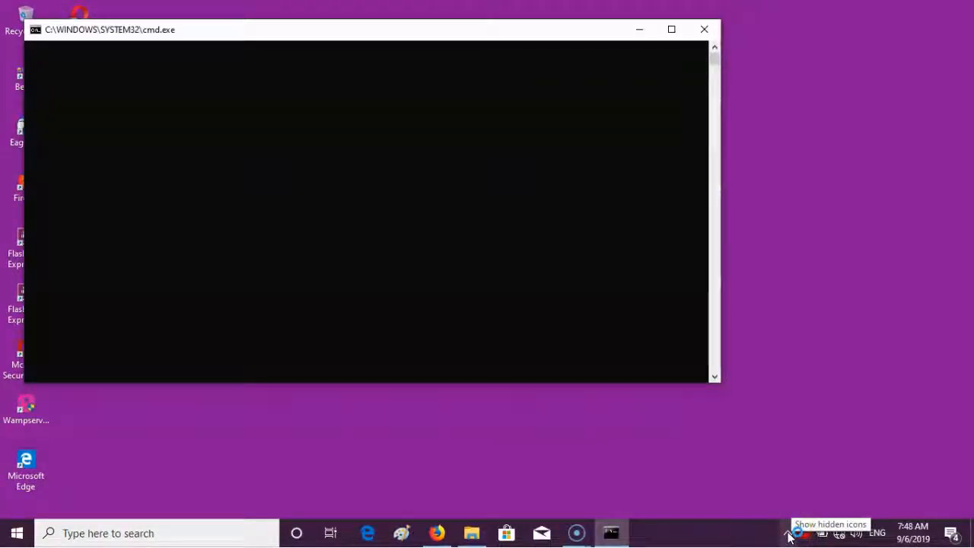
pyautogui.click(798, 532)
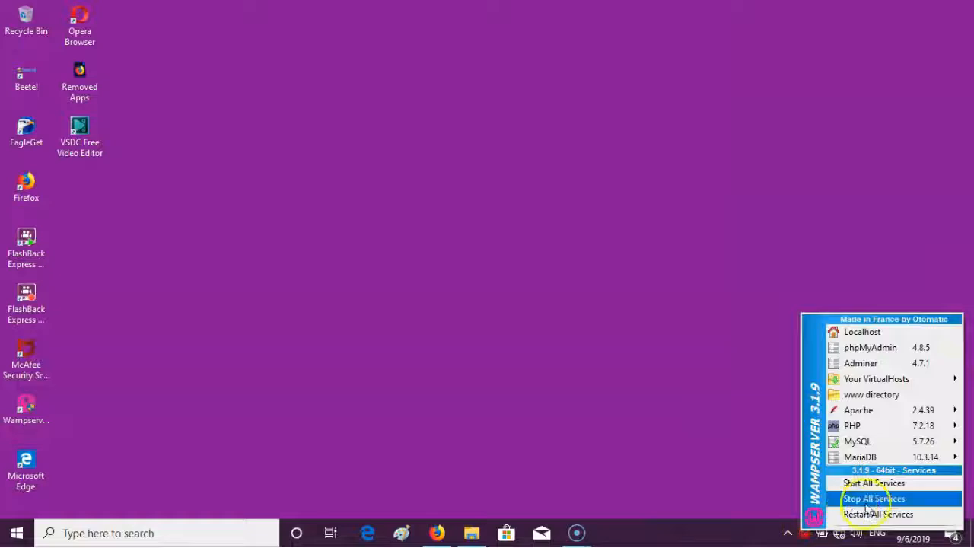
pyautogui.click(867, 500)
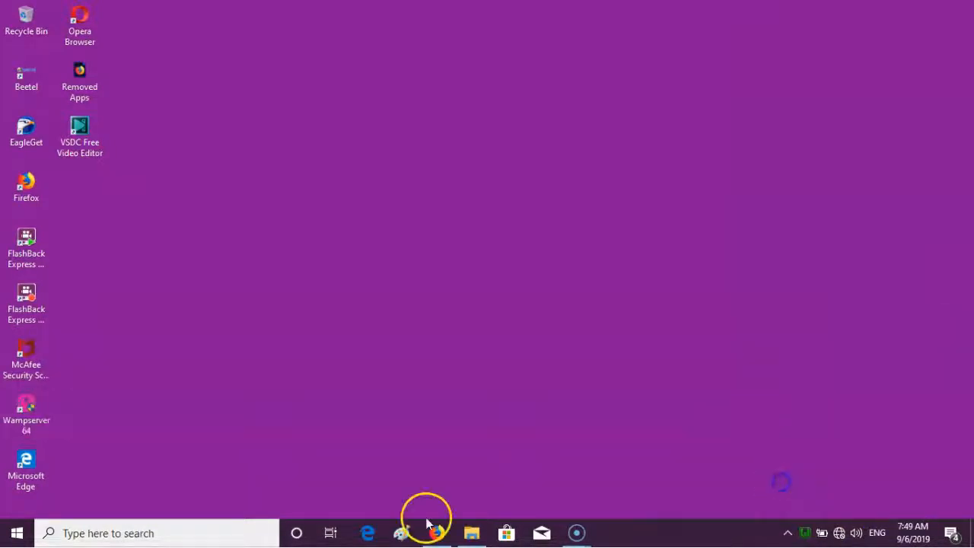
# - Load localhost in a new Firefox tab to show the WampServer homepage
pyautogui.click(436, 532)
pyautogui.click(167, 12)
pyautogui.write('localh')
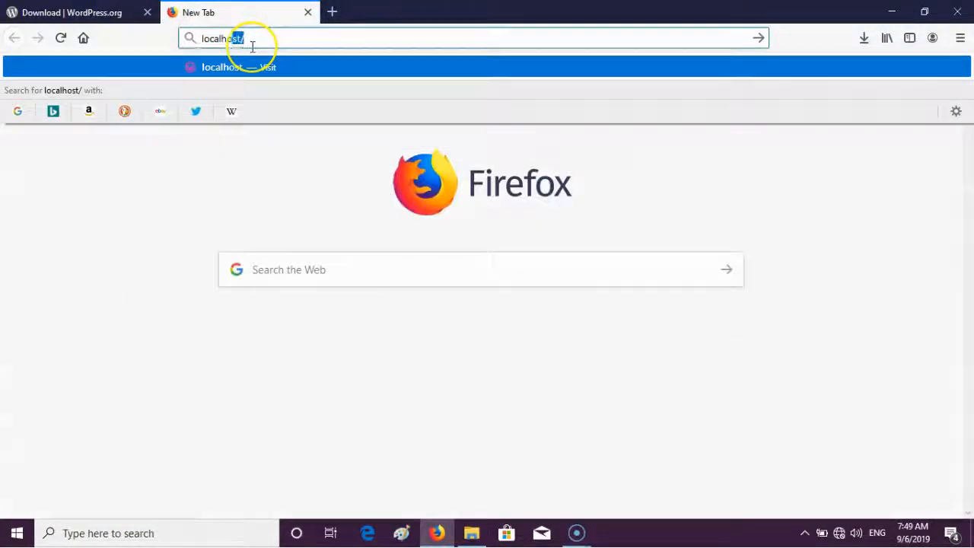
pyautogui.write('ost')
pyautogui.press('Return')
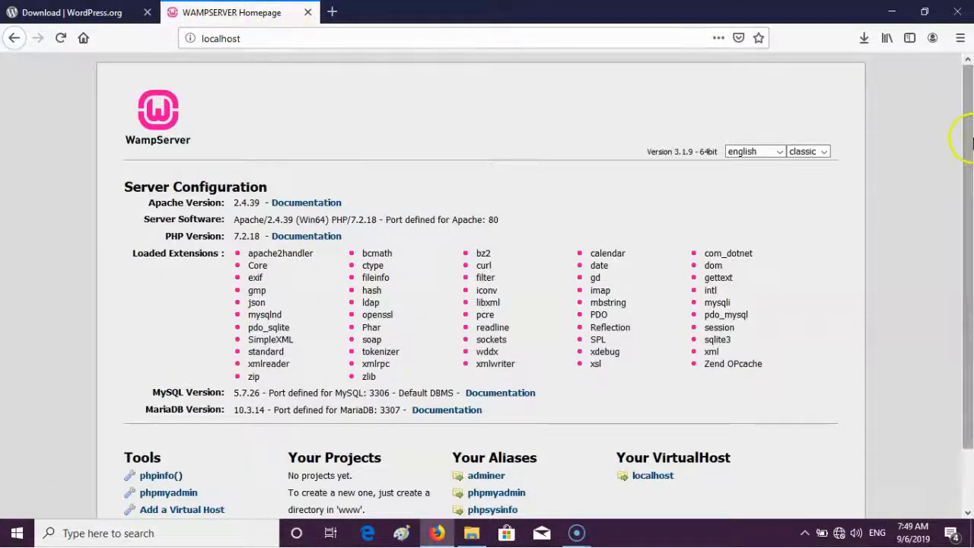
pyautogui.moveTo(964, 130); pyautogui.dragTo(971, 315)
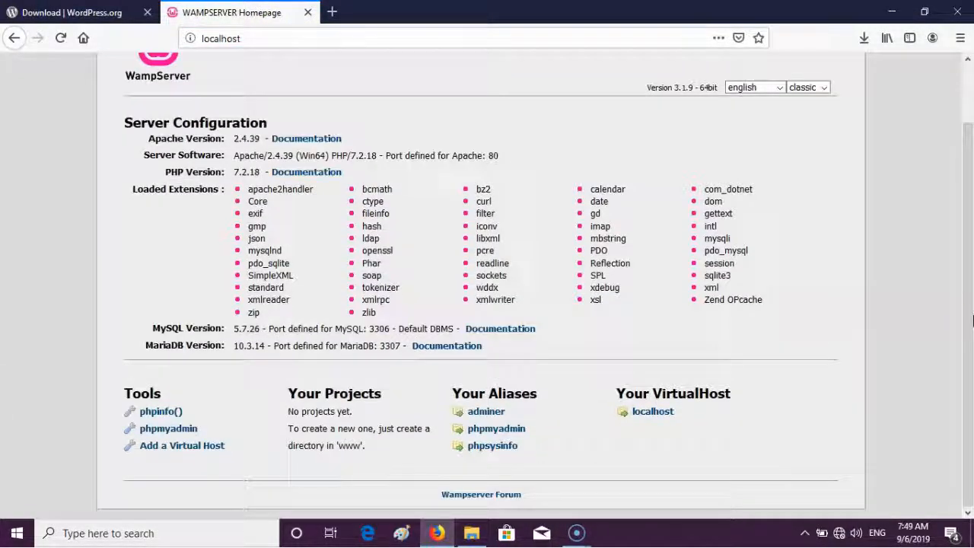
pyautogui.click(887, 270)
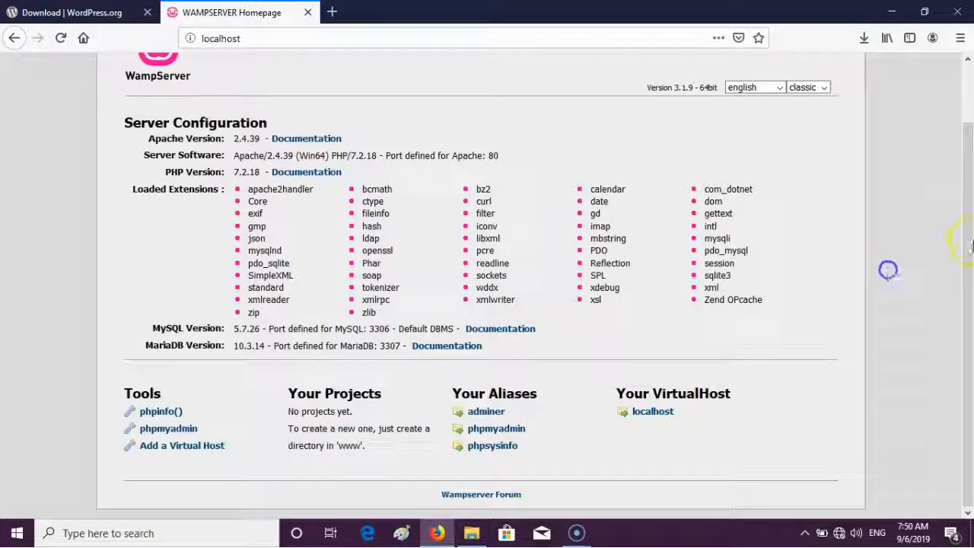
pyautogui.moveTo(481, 537)
pyautogui.click(497, 474)
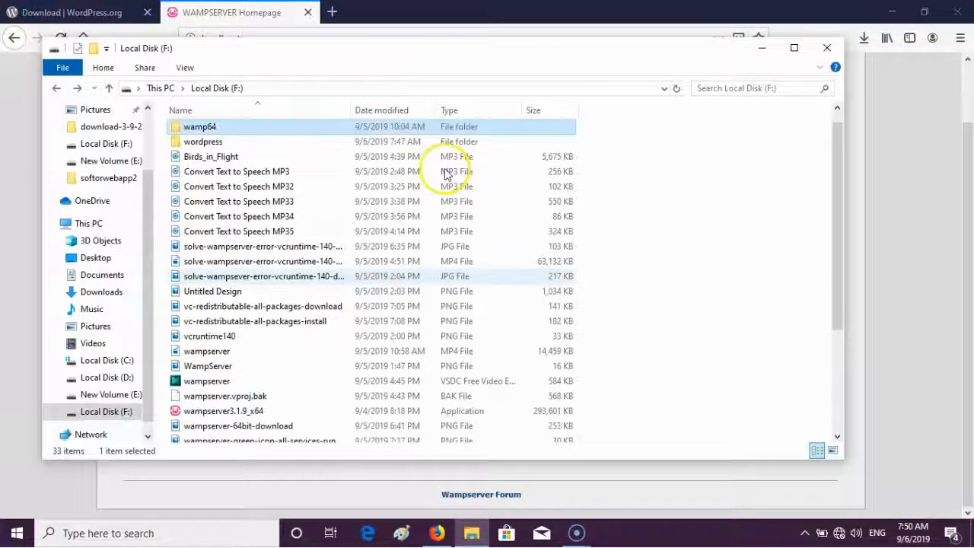
pyautogui.press('Down')
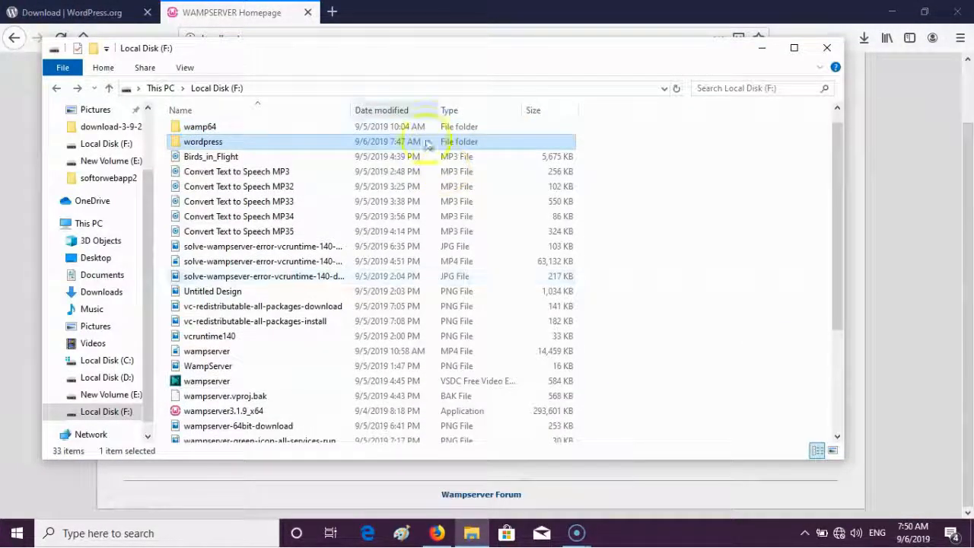
pyautogui.doubleClick(398, 128)
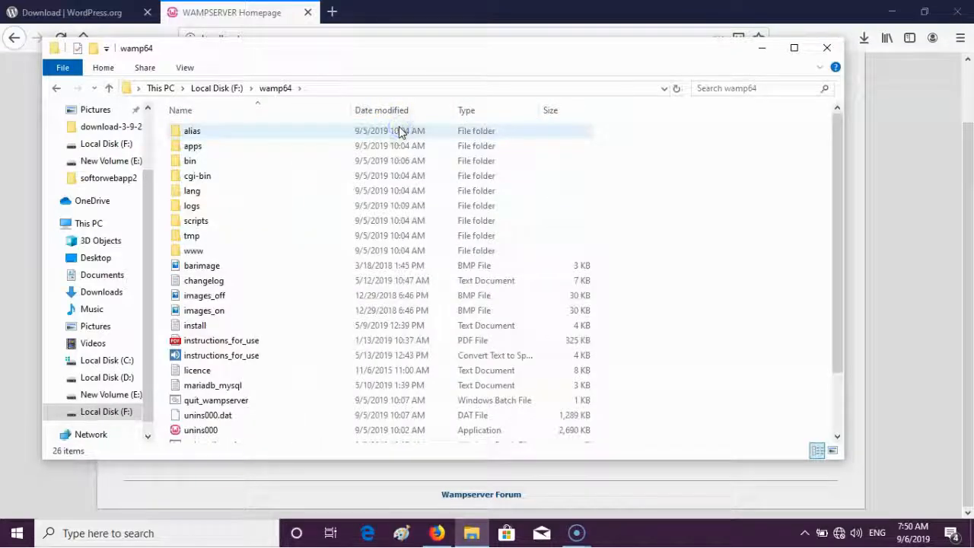
pyautogui.doubleClick(315, 254)
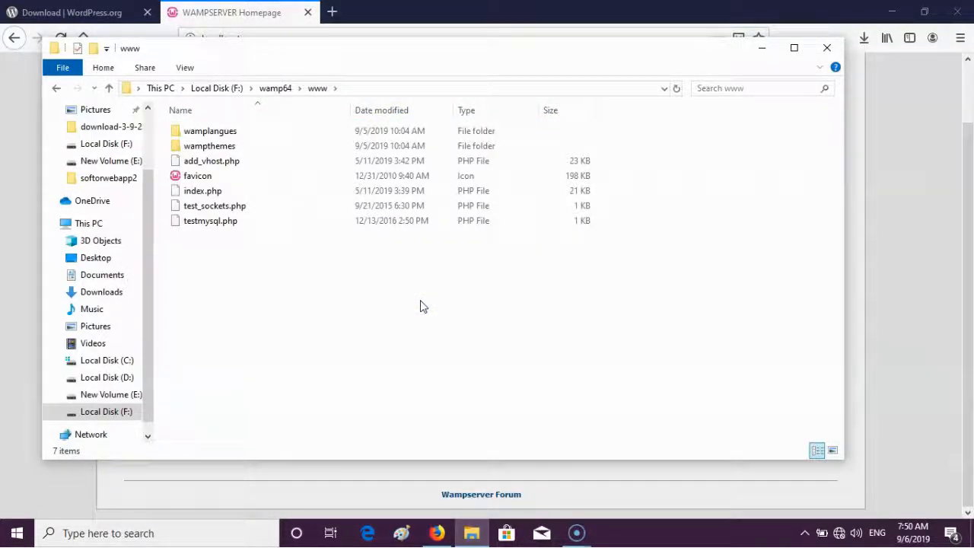
pyautogui.hotkey('ctrl', 'v')
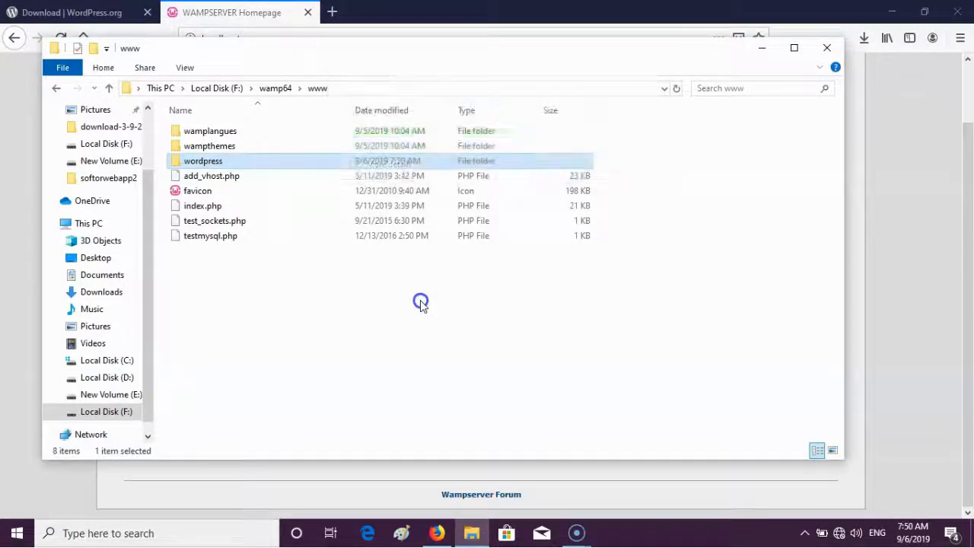
pyautogui.click(421, 303)
# - Go to localhost/wordpress to reach the WordPress setup welcome page
pyautogui.click(251, 13)
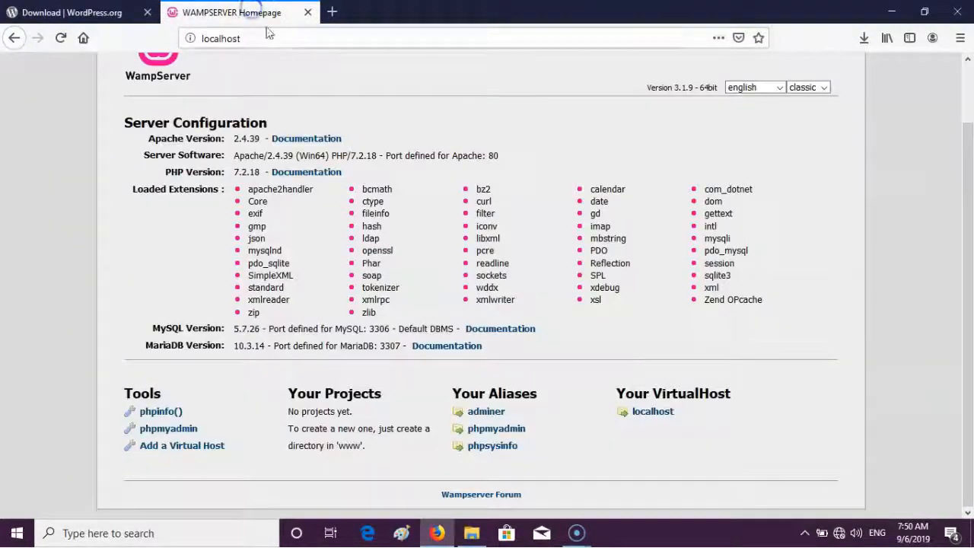
pyautogui.click(295, 38)
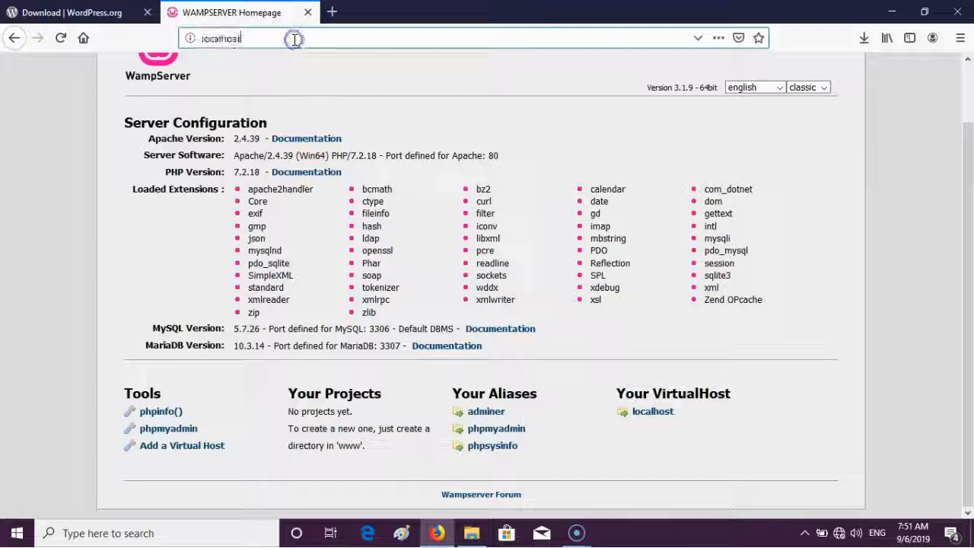
pyautogui.click(295, 38)
pyautogui.write('/w')
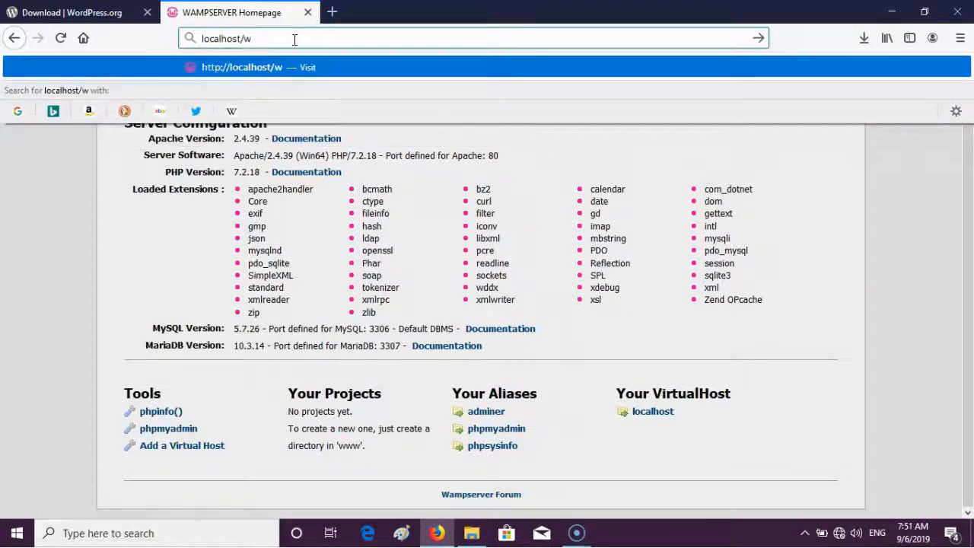
pyautogui.write('ordpress')
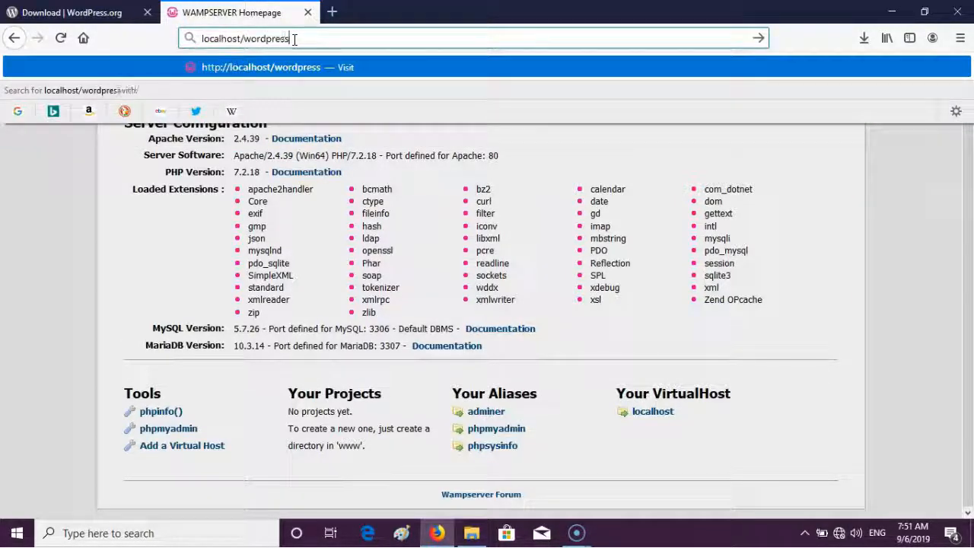
pyautogui.press('Return')
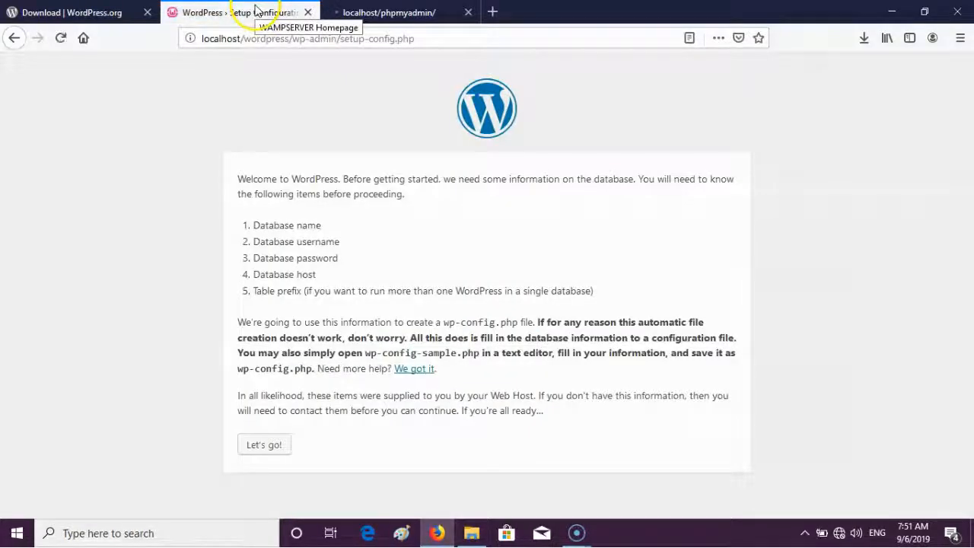
# - Start the WordPress database setup and submit the default connection details
pyautogui.click(274, 443)
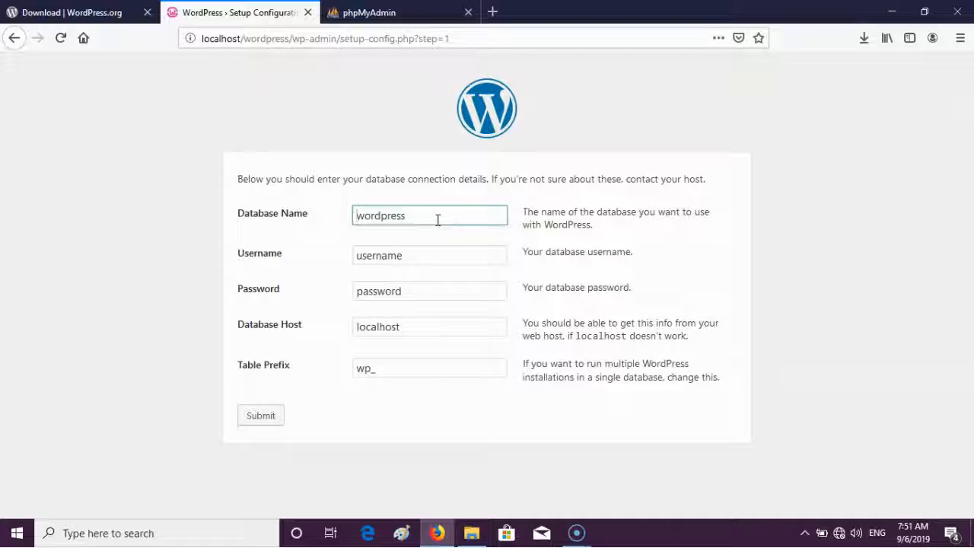
pyautogui.doubleClick(437, 219)
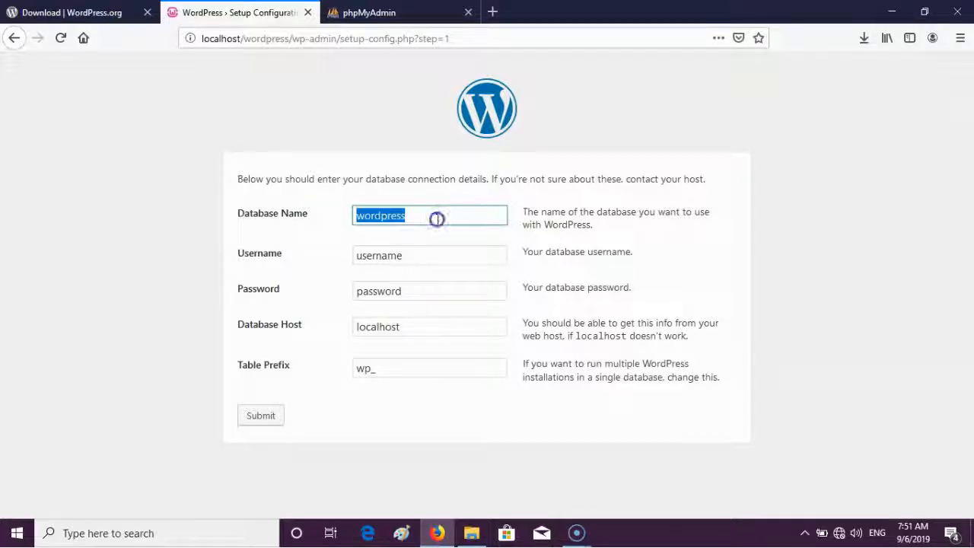
pyautogui.click(438, 219)
pyautogui.click(429, 254)
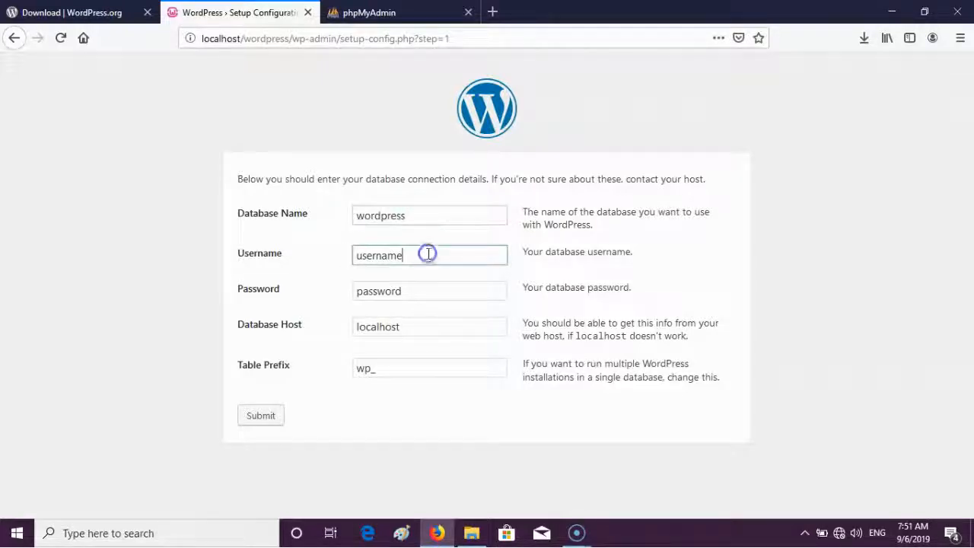
pyautogui.click(434, 299)
pyautogui.click(434, 326)
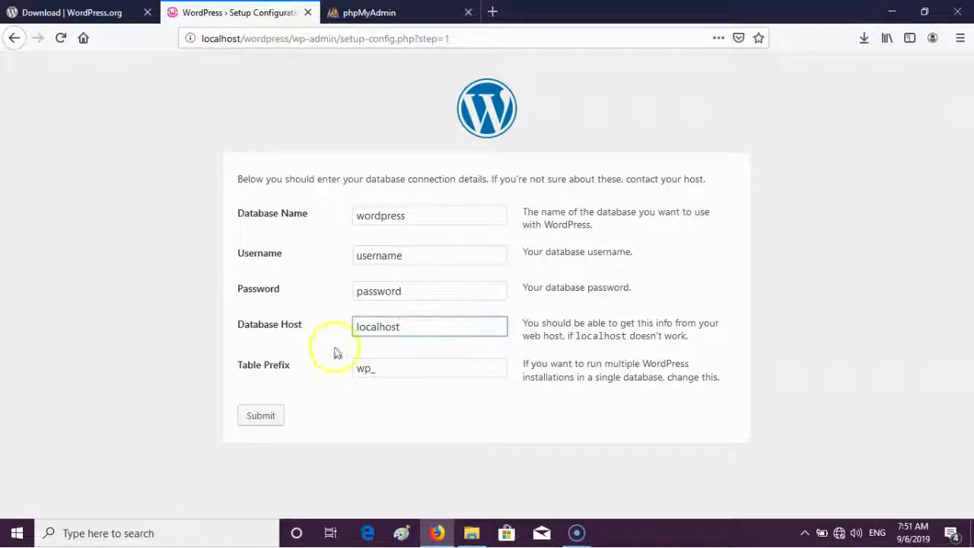
pyautogui.click(261, 416)
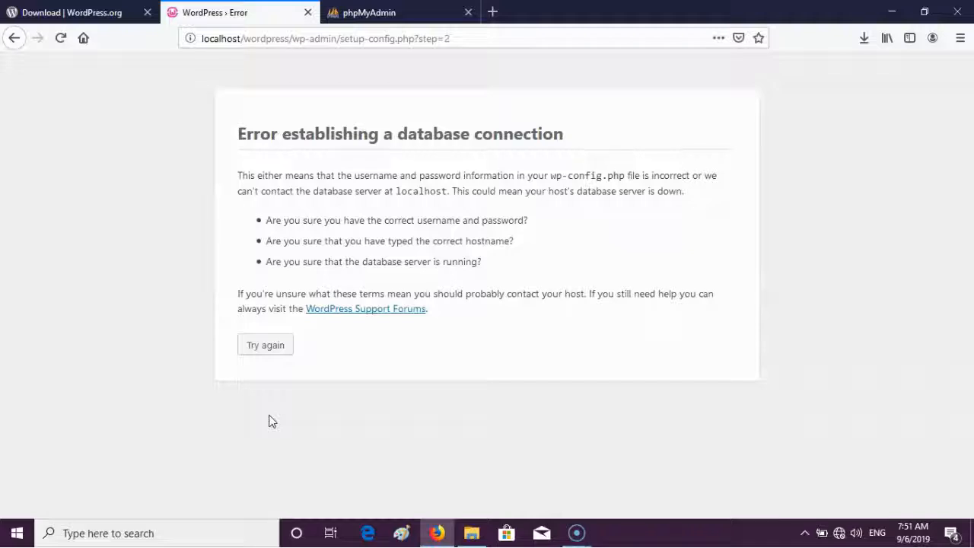
# - Return to the connection form after the database connection error
pyautogui.click(267, 345)
pyautogui.click(460, 273)
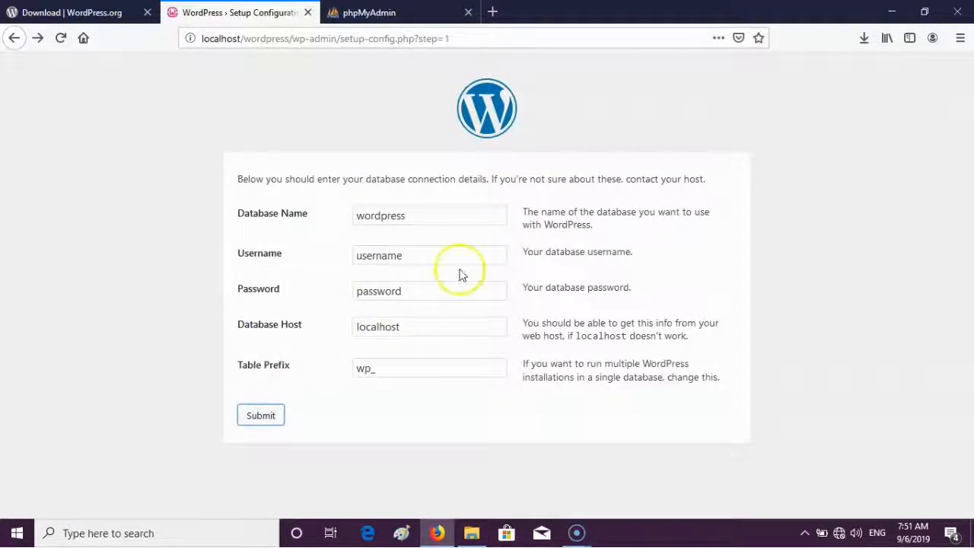
pyautogui.moveTo(422, 216); pyautogui.dragTo(296, 232)
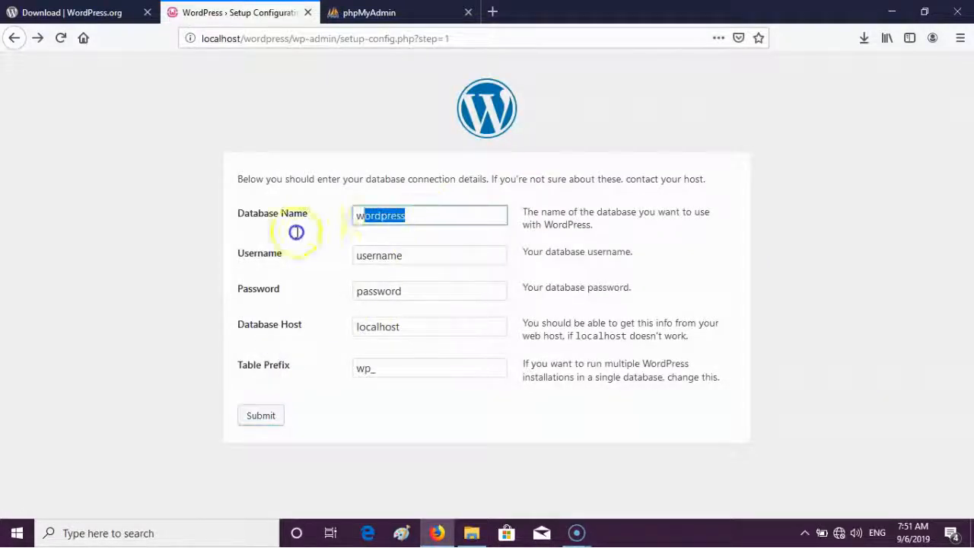
pyautogui.click(337, 180)
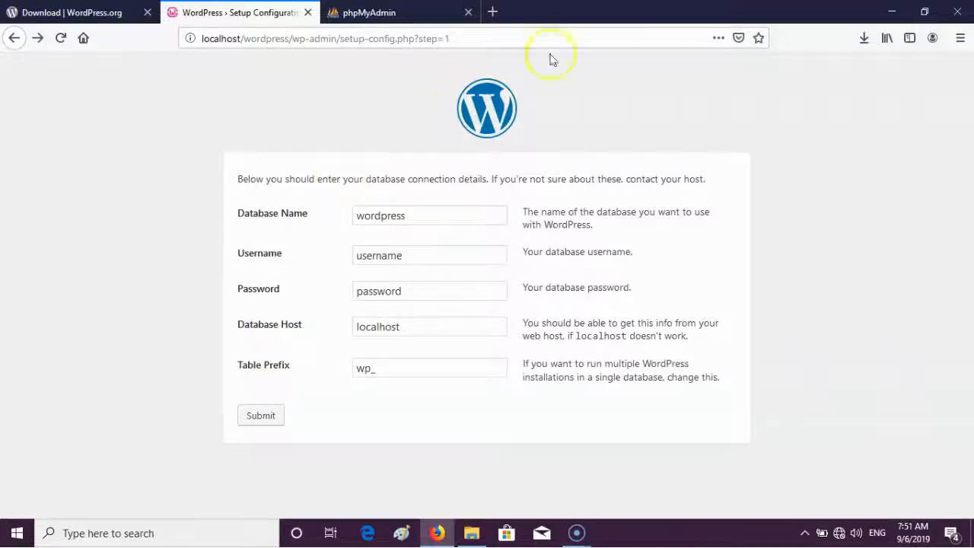
# - Open phpMyAdmin from the localhost homepage in a new tab and log in as root
pyautogui.click(493, 11)
pyautogui.write('localhost/')
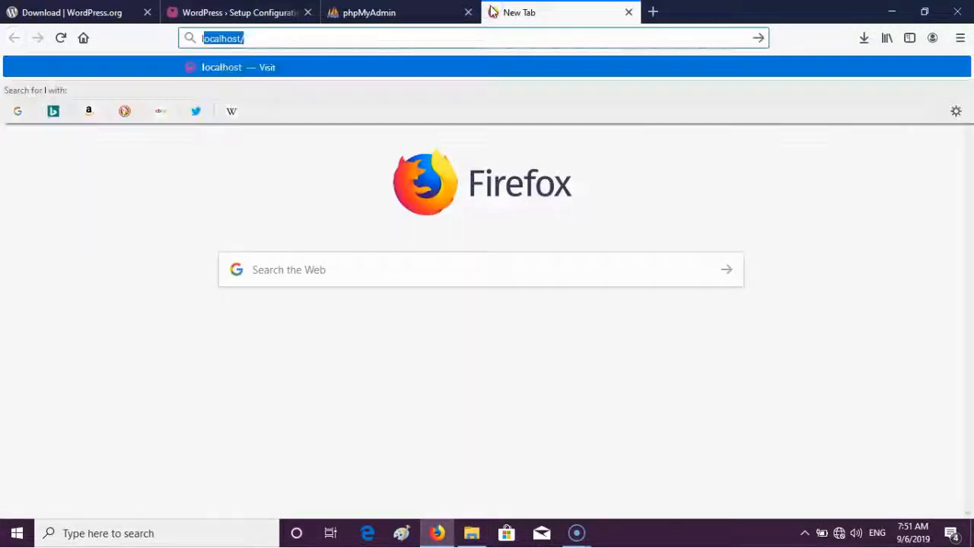
pyautogui.press('Return')
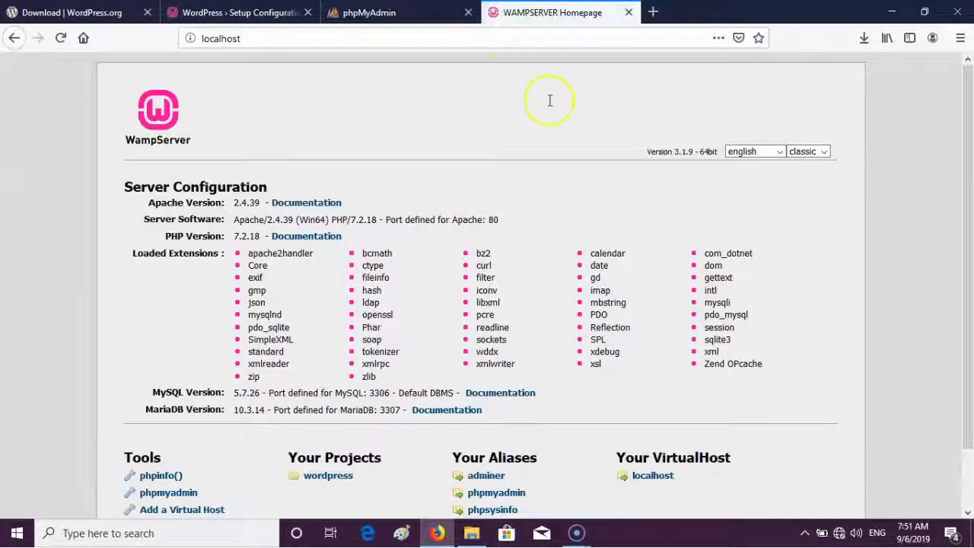
pyautogui.scroll(-2, 766, 380)
pyautogui.scroll(2, 661, 409)
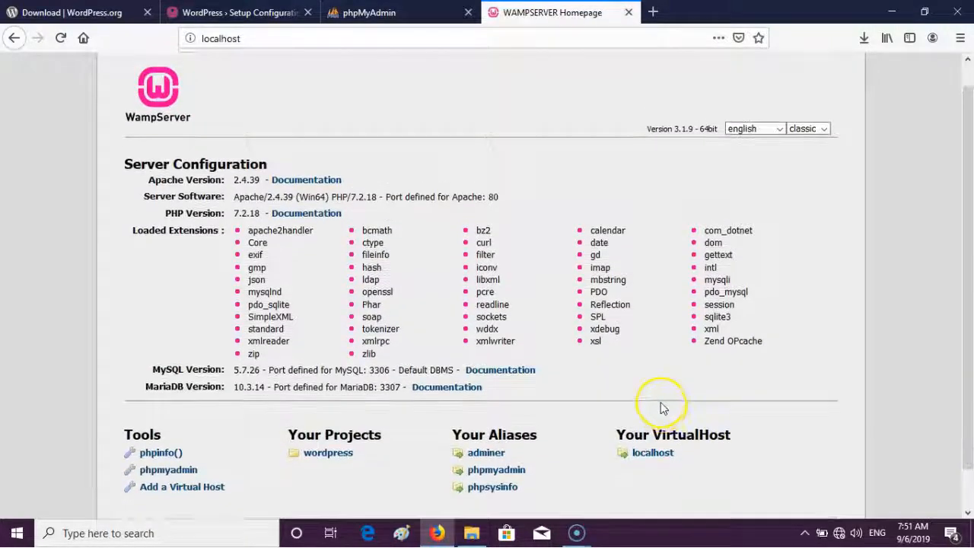
pyautogui.click(491, 471)
pyautogui.click(502, 289)
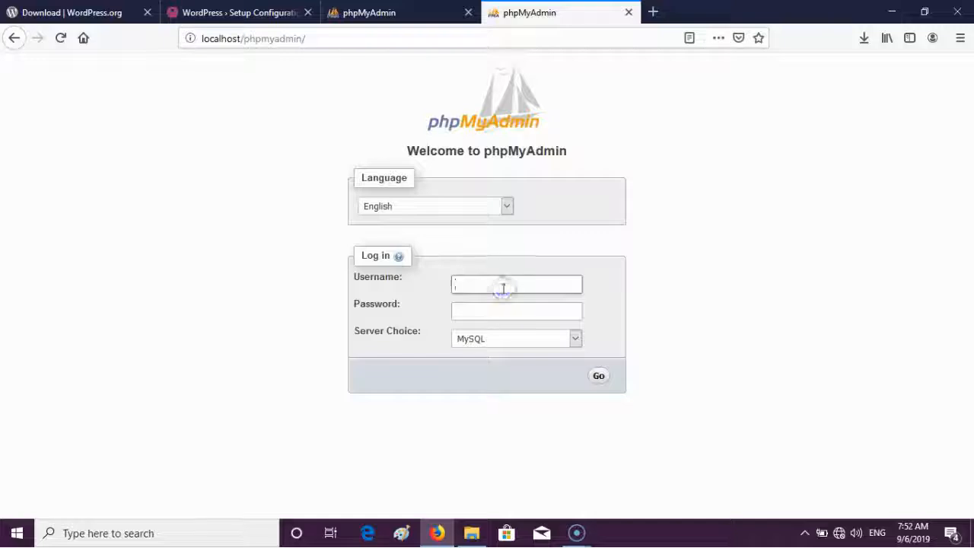
pyautogui.write('root')
pyautogui.click(599, 376)
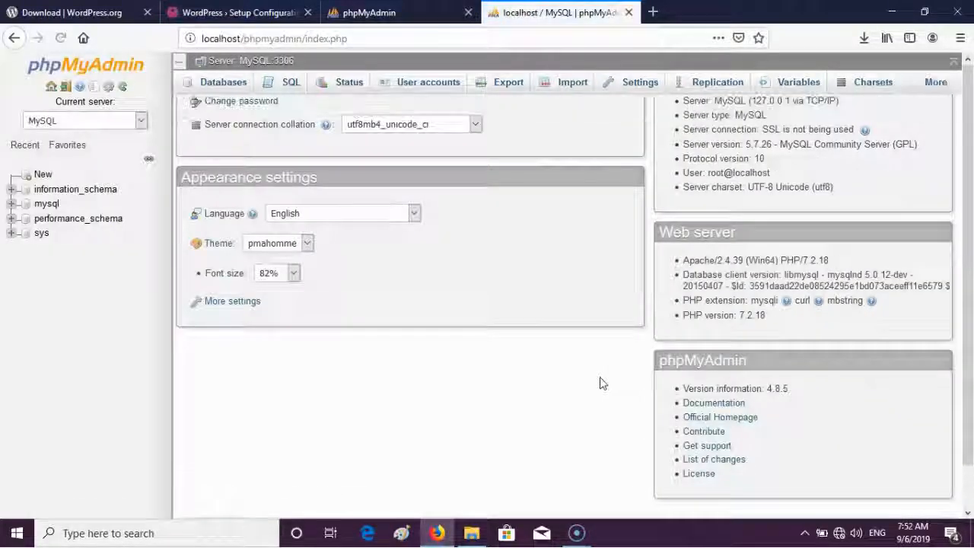
# - Create an empty 'wordpress' database and return to the WordPress connection form
pyautogui.click(217, 87)
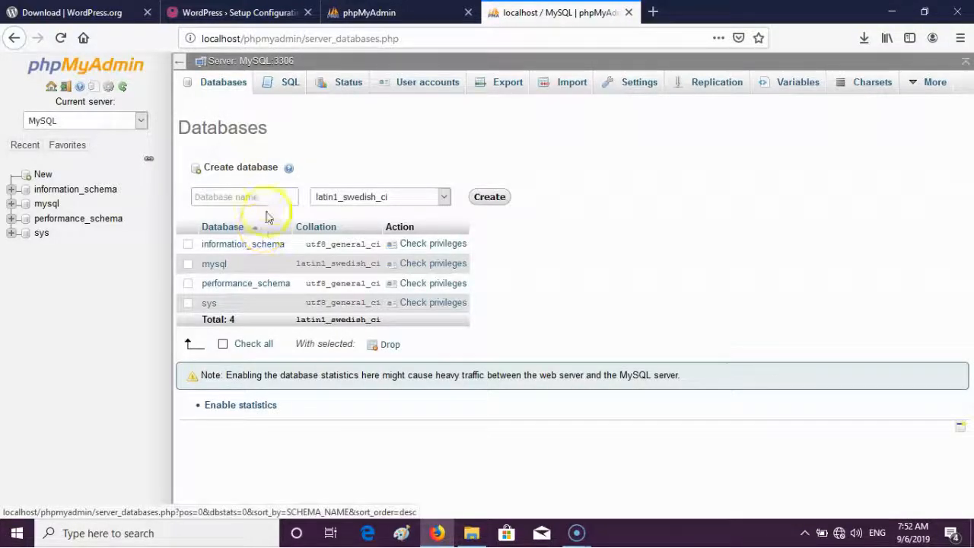
pyautogui.click(271, 195)
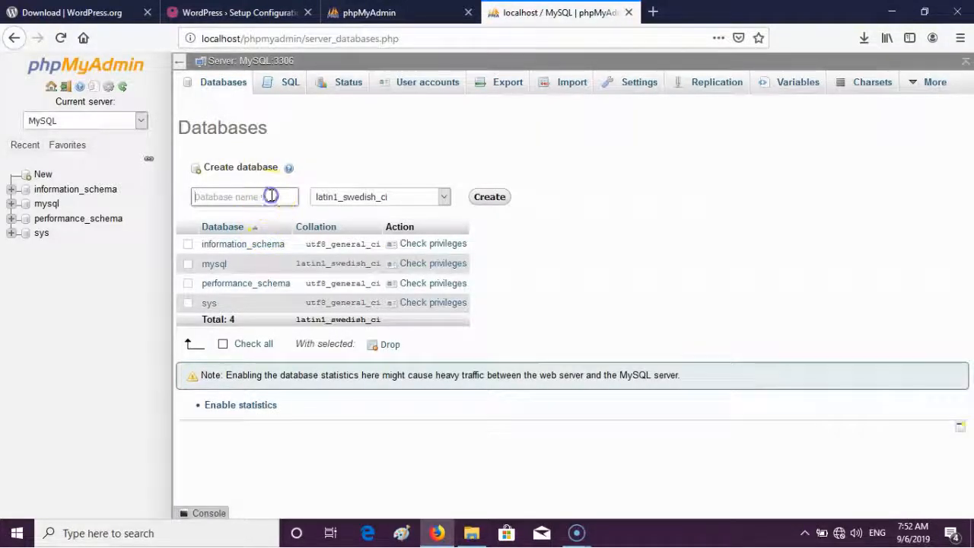
pyautogui.write('wordpress')
pyautogui.click(489, 196)
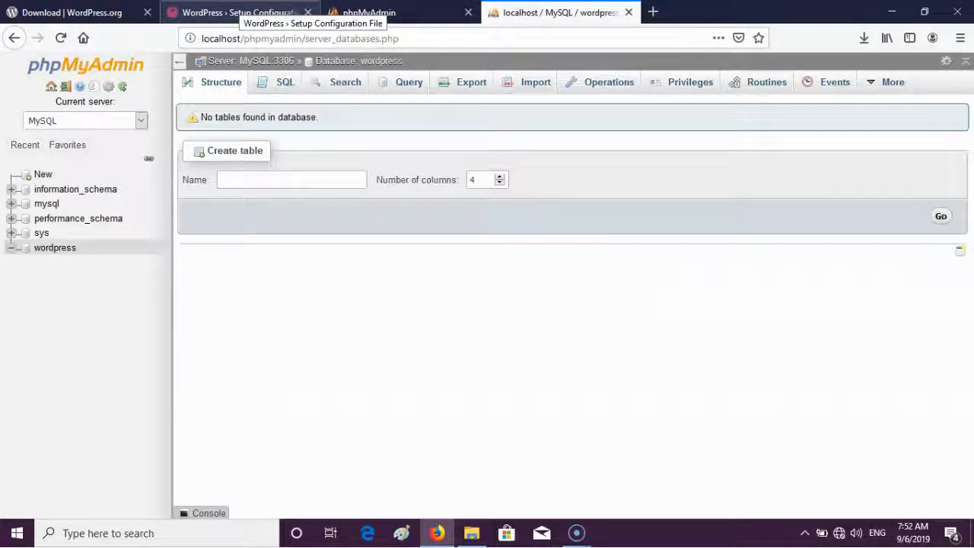
pyautogui.moveTo(236, 13); pyautogui.dragTo(394, 12)
pyautogui.doubleClick(412, 259)
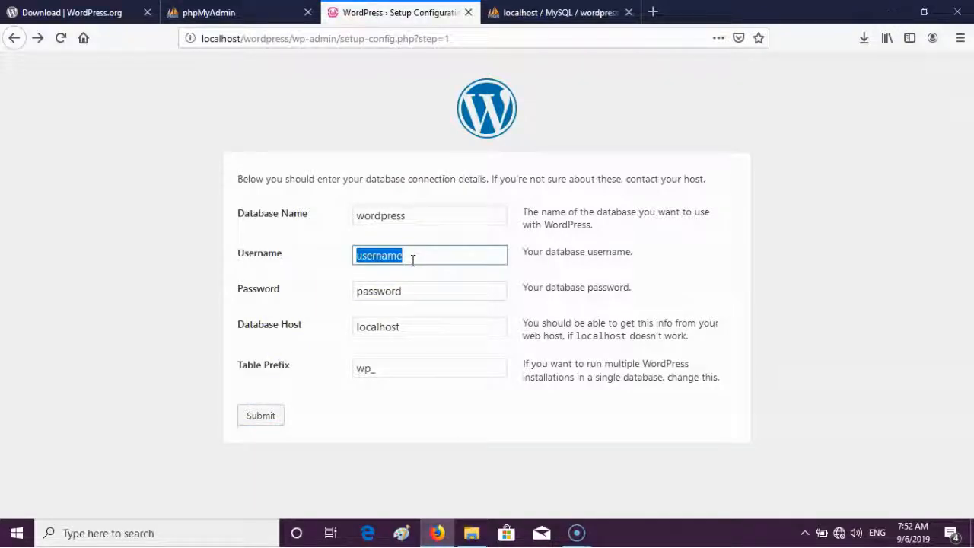
# - Set the username to root, clear the password, and submit the database details
pyautogui.write('root')
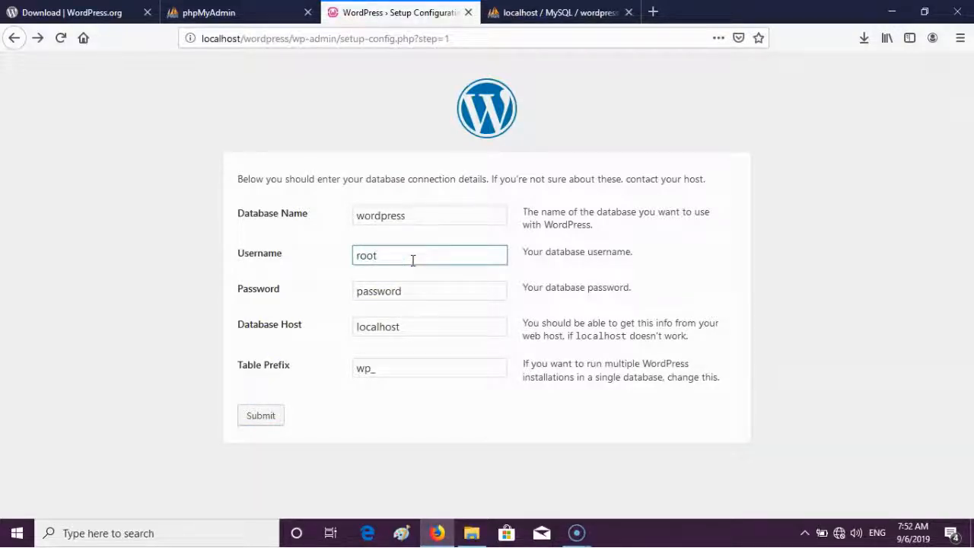
pyautogui.doubleClick(421, 293)
pyautogui.press('BackSpace')
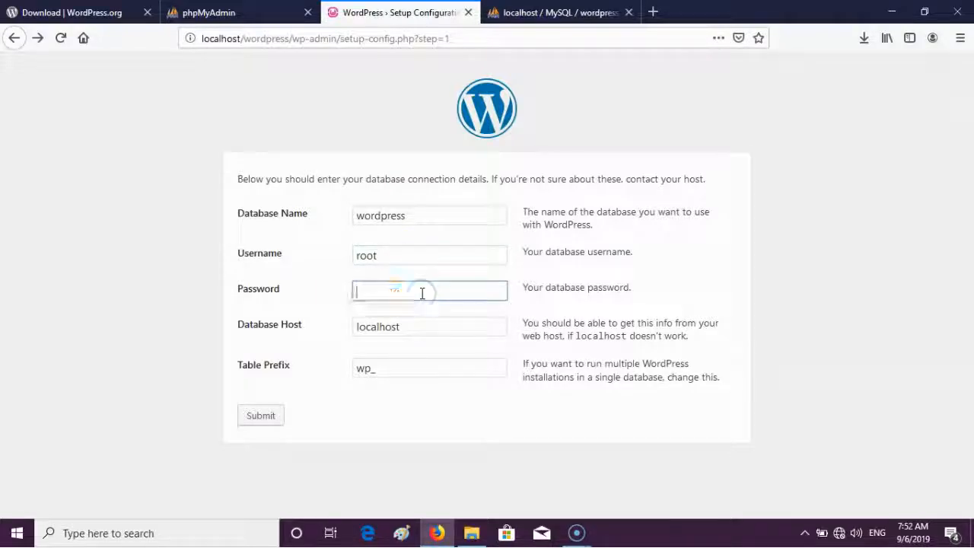
pyautogui.click(429, 452)
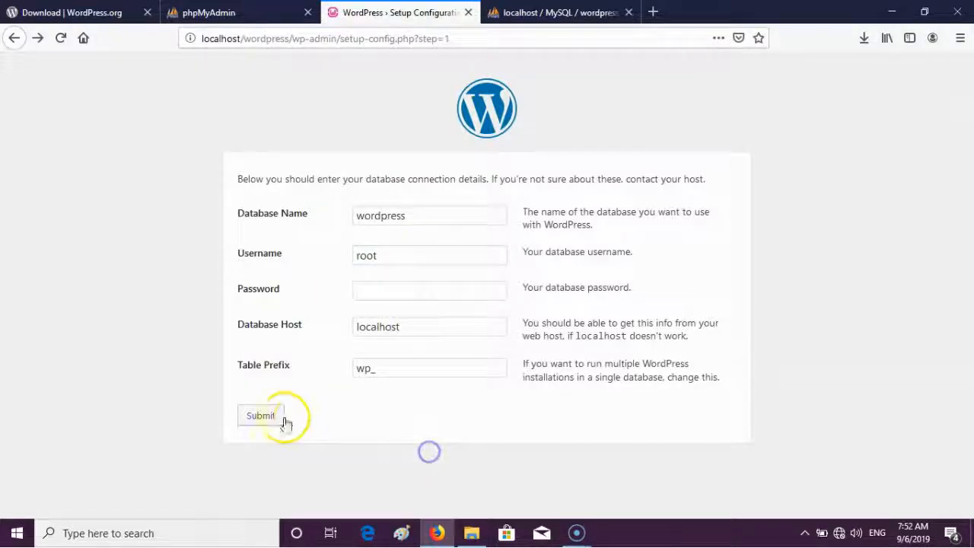
pyautogui.click(273, 417)
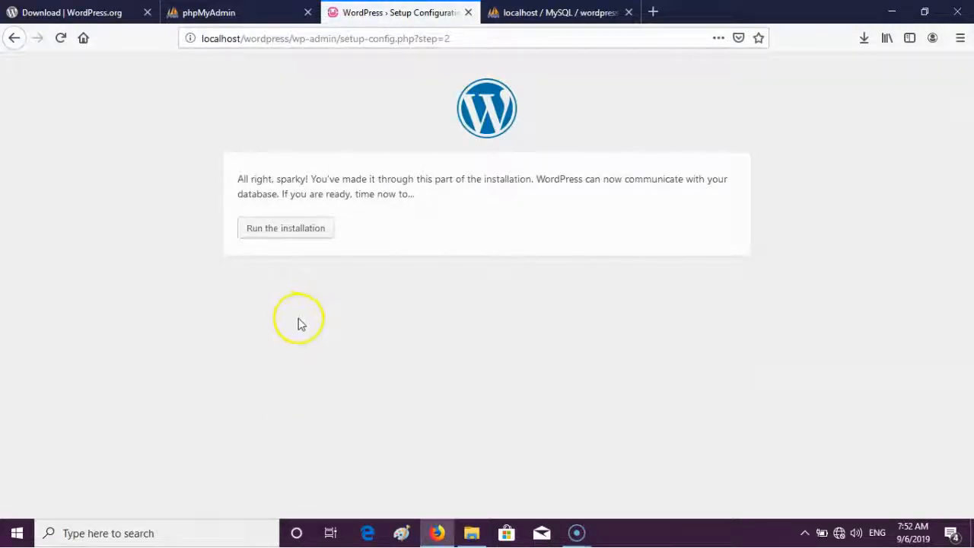
# - Start the installation and enter 'Sample Website' as the site title
pyautogui.click(312, 236)
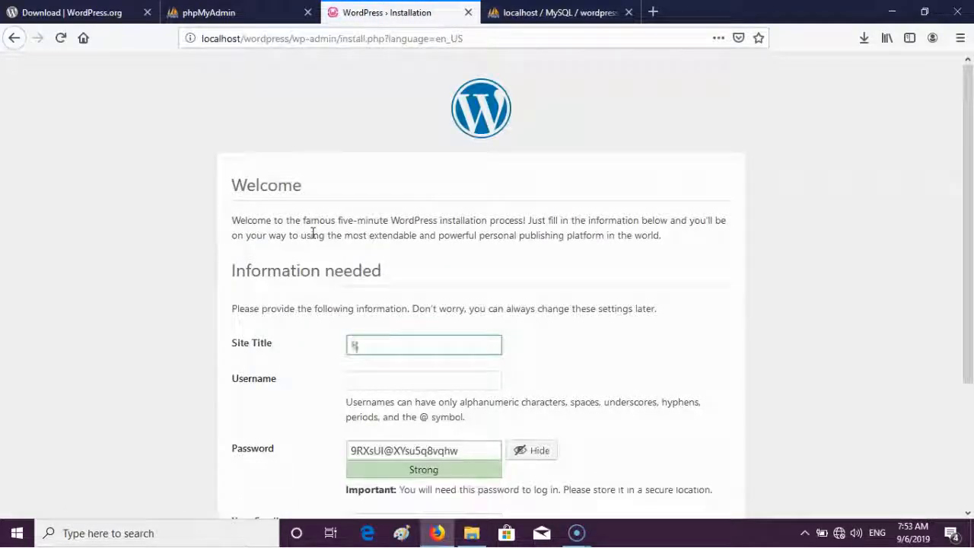
pyautogui.write('Sample Website')
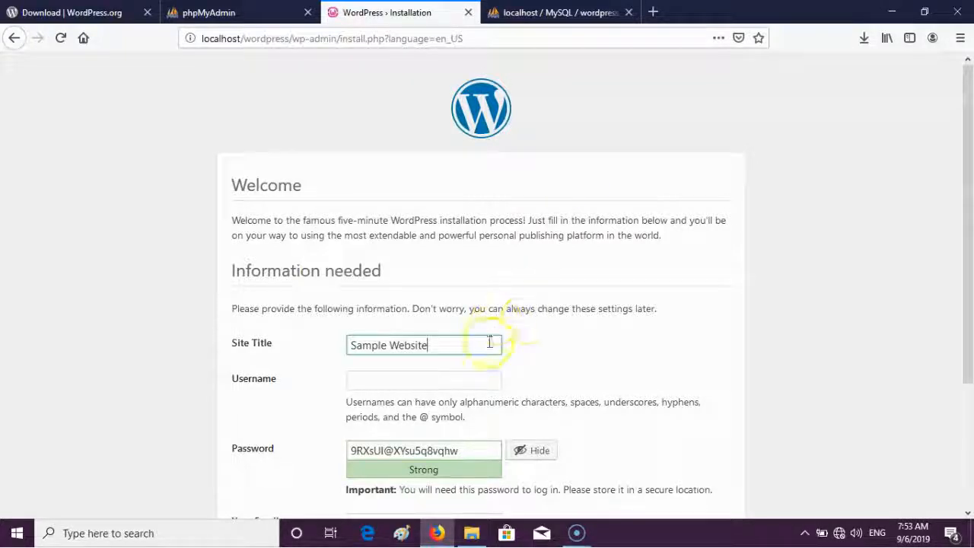
pyautogui.moveTo(959, 202); pyautogui.dragTo(952, 344)
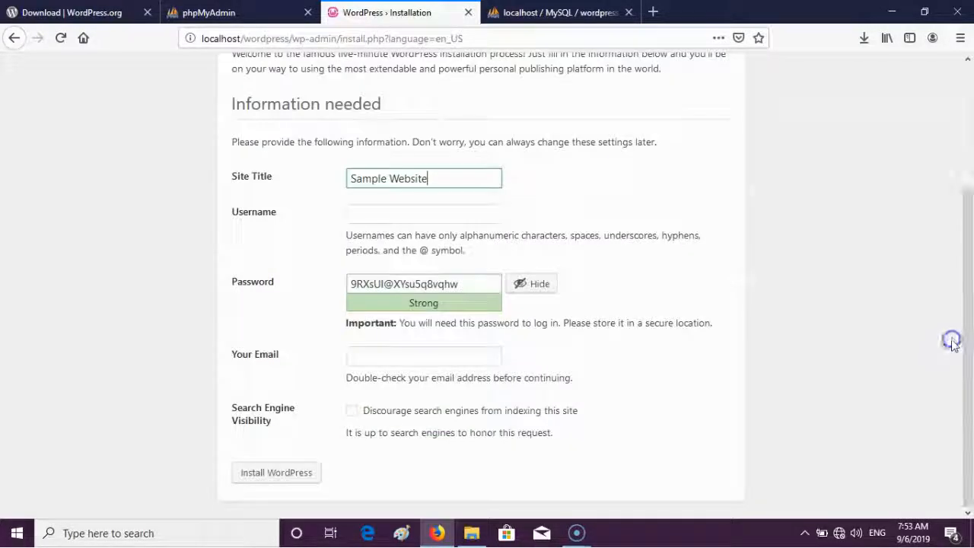
# - Fill in the admin username and a weak password, confirm its use, and enter the admin e-mail
pyautogui.click(401, 211)
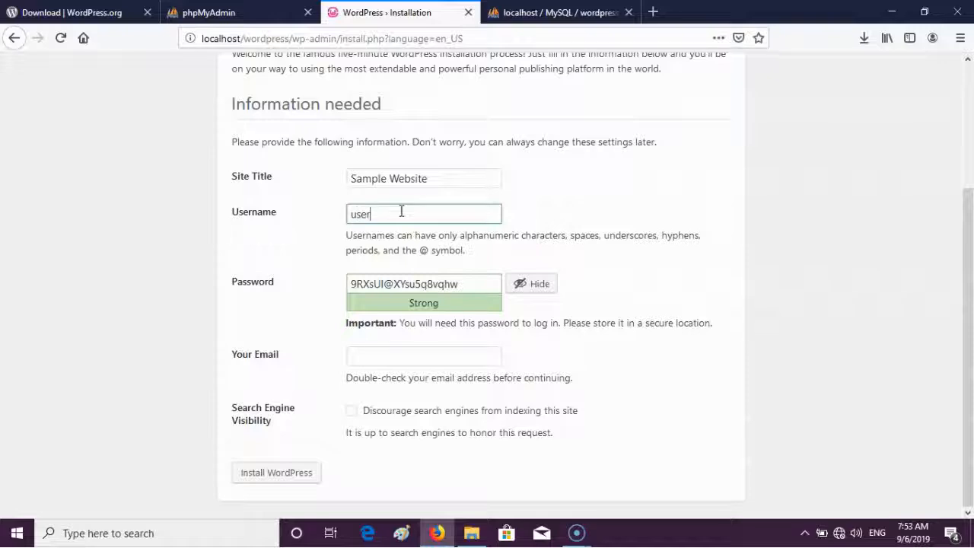
pyautogui.write('username')
pyautogui.press('Tab')
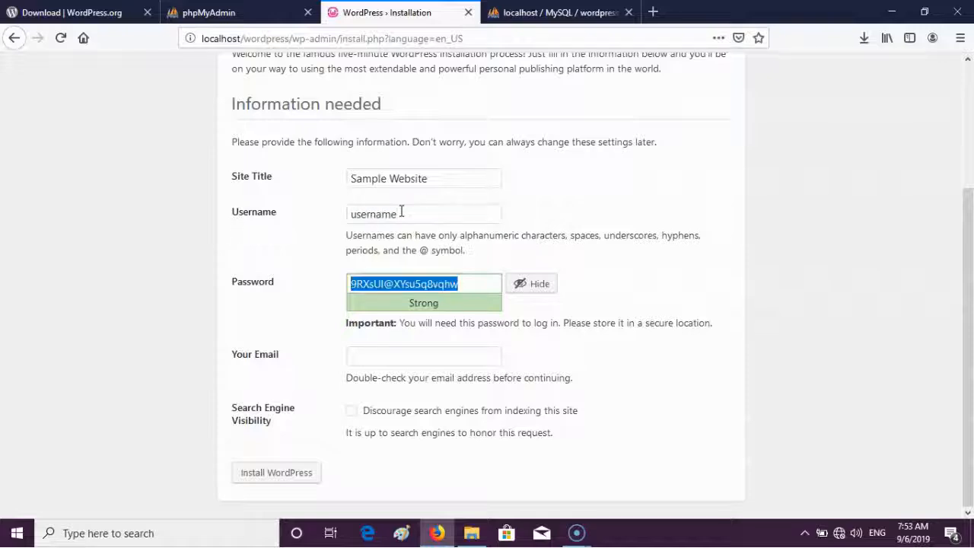
pyautogui.write('password')
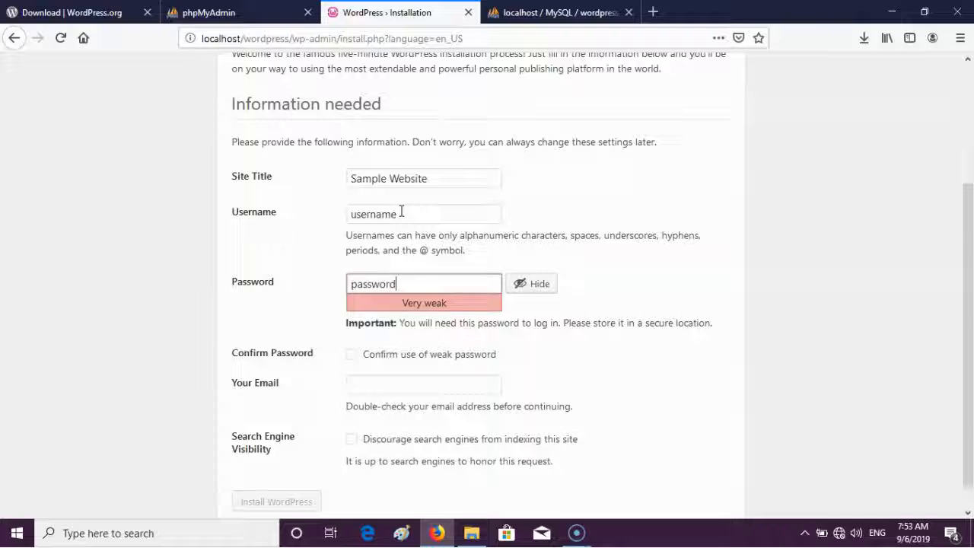
pyautogui.click(360, 352)
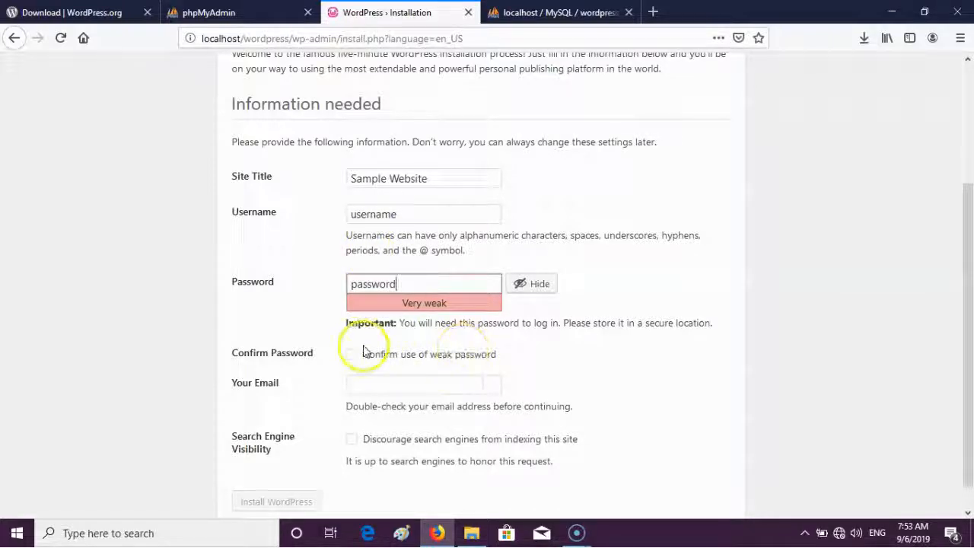
pyautogui.click(352, 354)
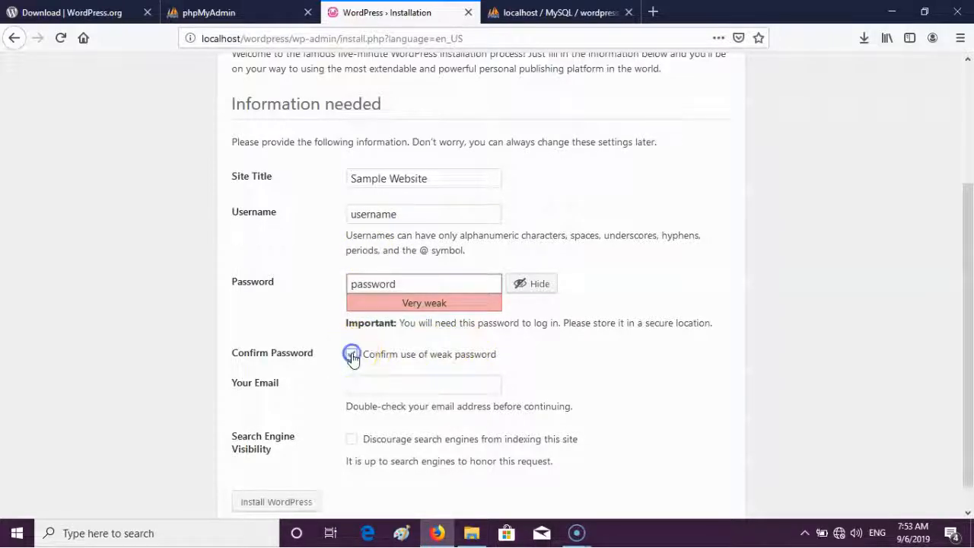
pyautogui.click(410, 385)
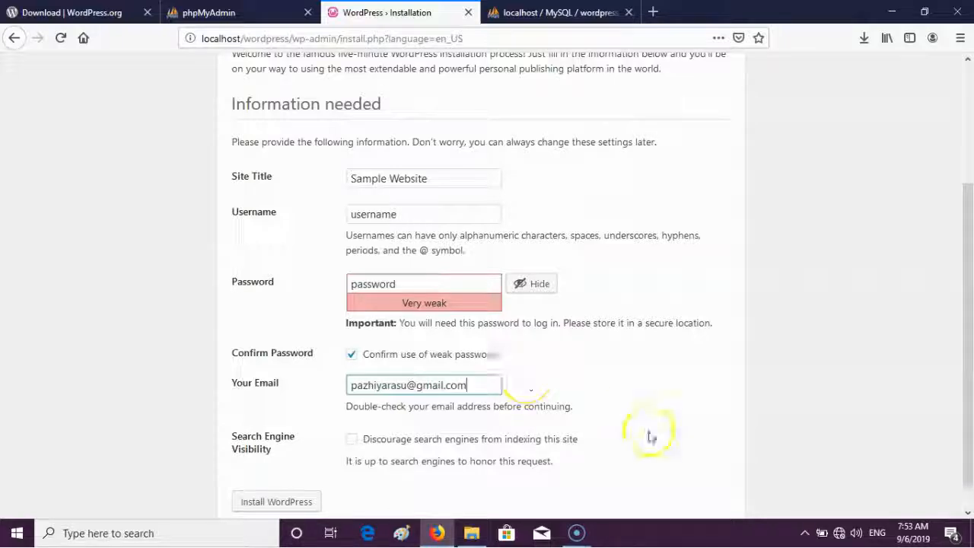
pyautogui.scroll(-1, 968, 381)
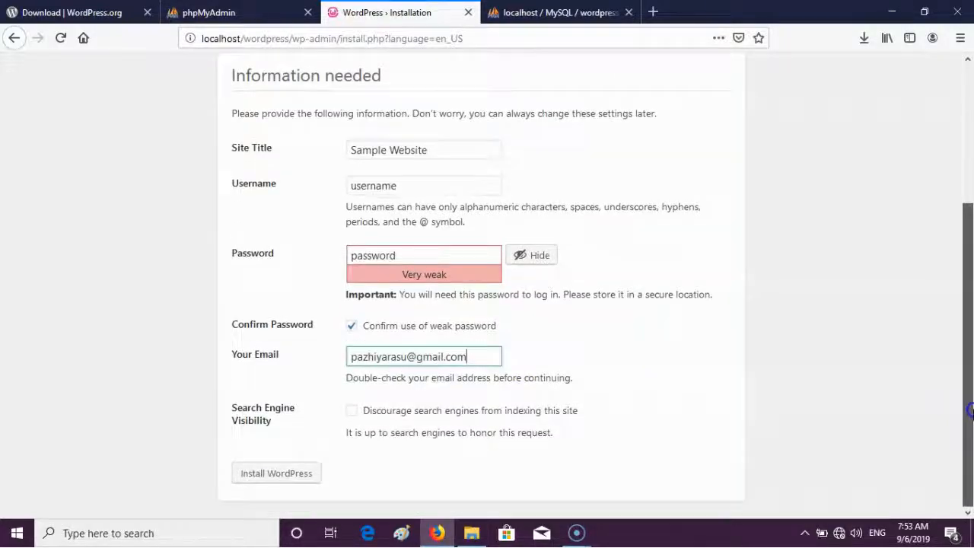
# - Install WordPress, decline Firefox's offer to save the login, and go to the login page
pyautogui.click(289, 476)
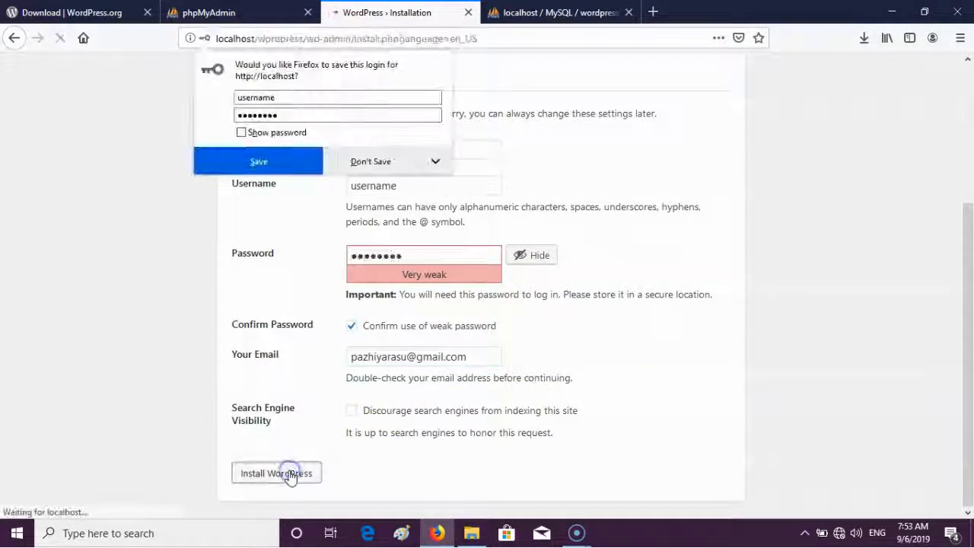
pyautogui.click(372, 162)
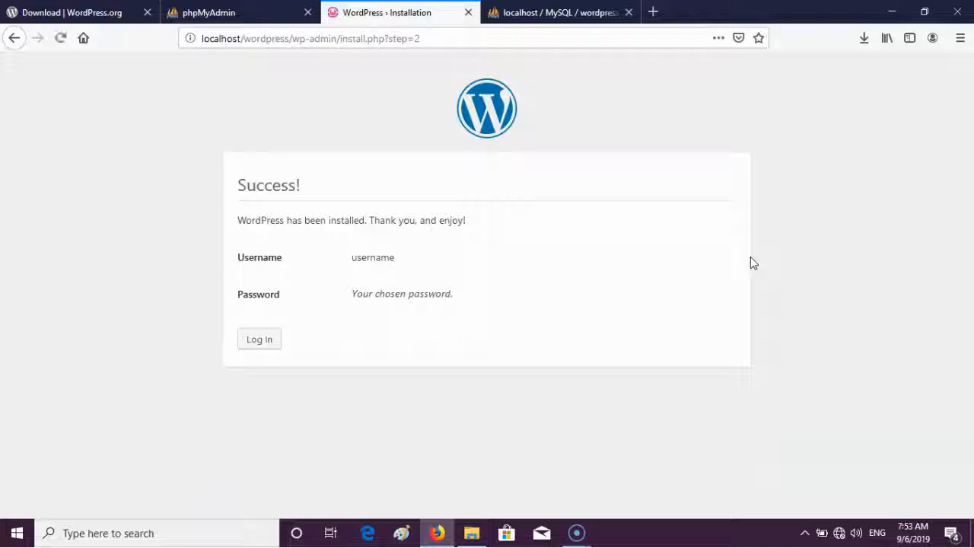
pyautogui.click(263, 341)
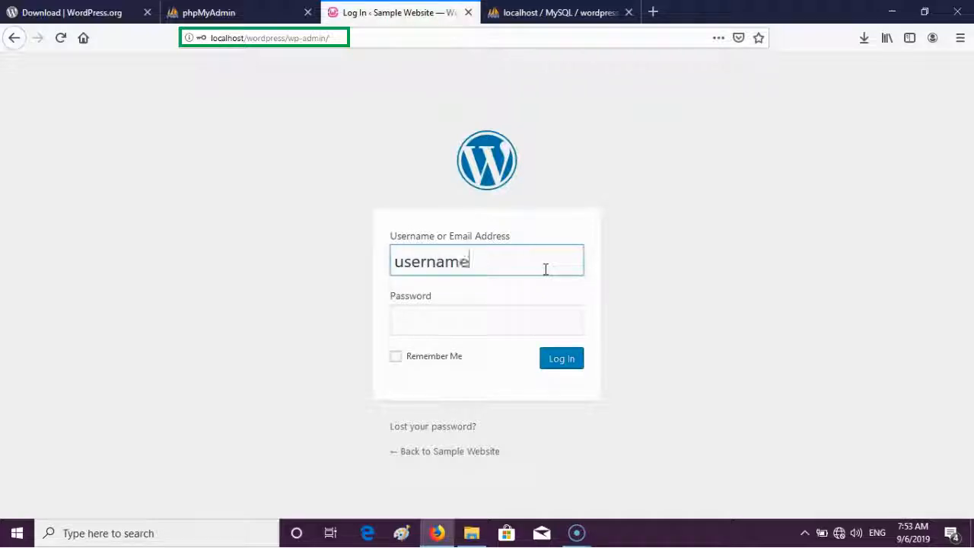
# - Log in with the admin password, declining Firefox's offer to save it
pyautogui.press('Tab')
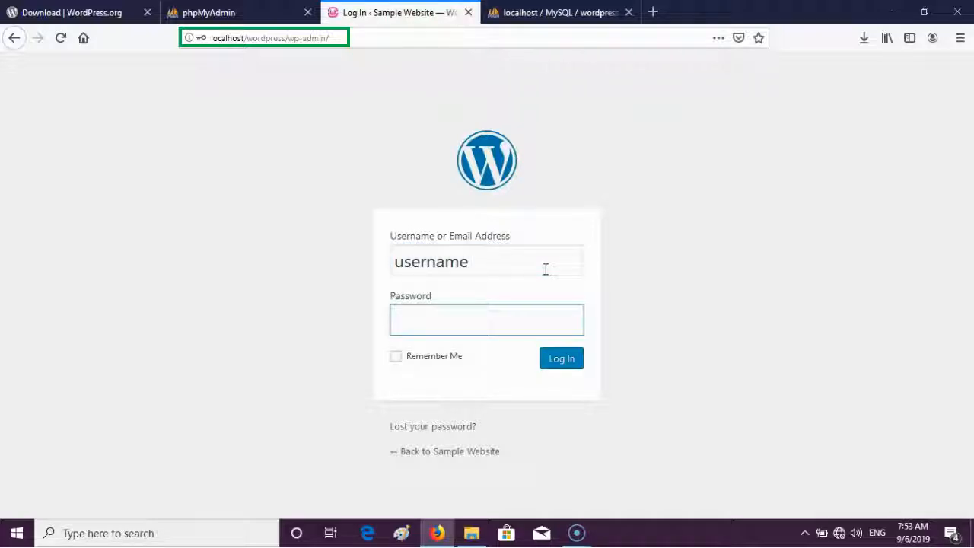
pyautogui.write('password')
pyautogui.press('Return')
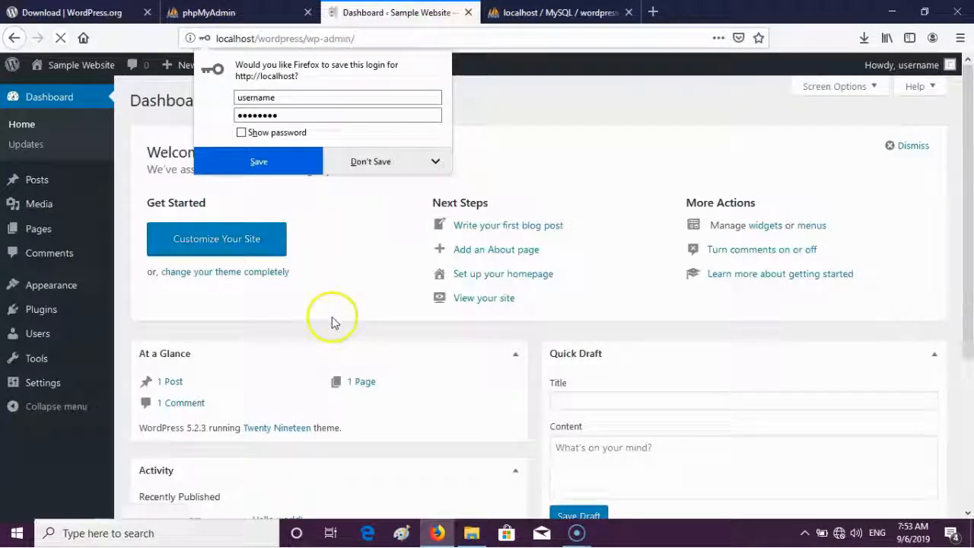
pyautogui.click(332, 316)
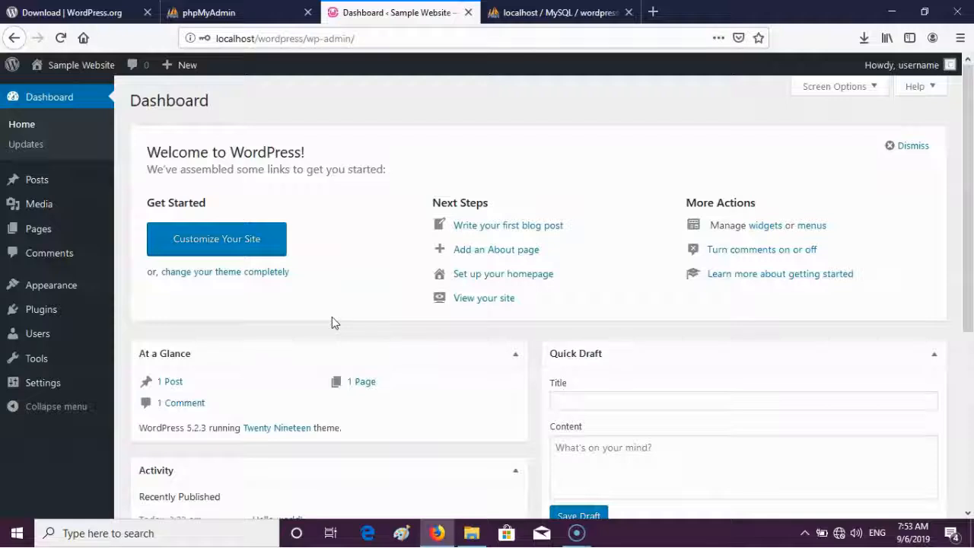
# - Open the Sample Website front page in a new tab and view its Hello world! post
pyautogui.moveTo(65, 67)
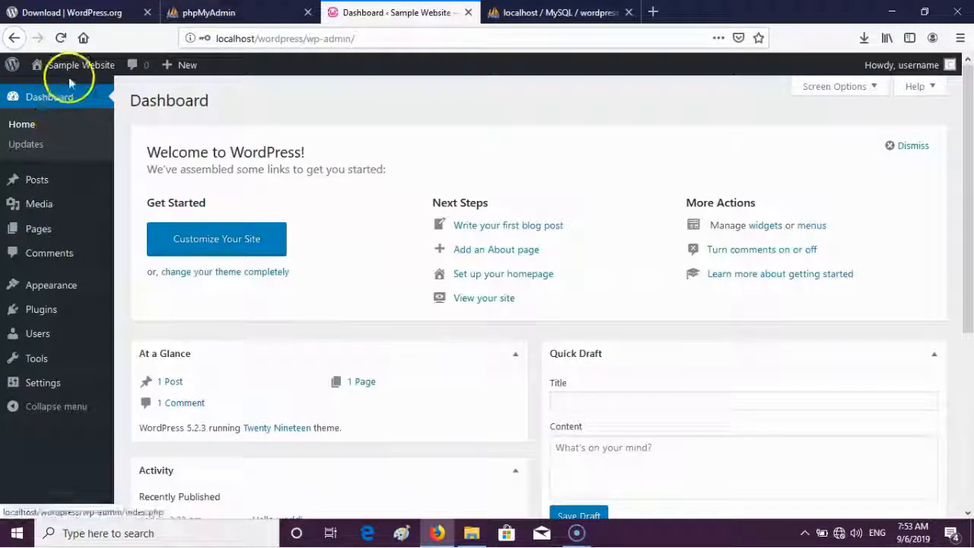
pyautogui.rightClick(56, 93)
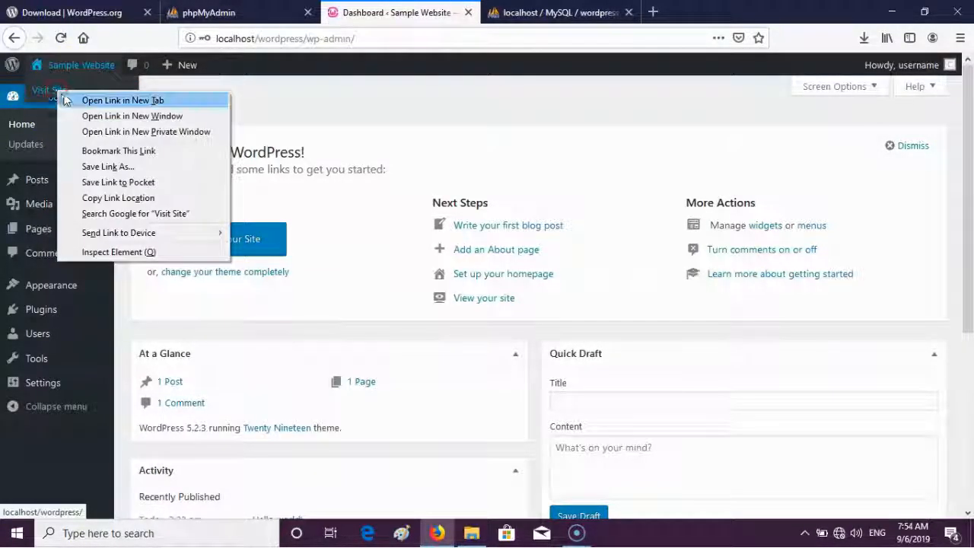
pyautogui.click(66, 99)
pyautogui.click(559, 13)
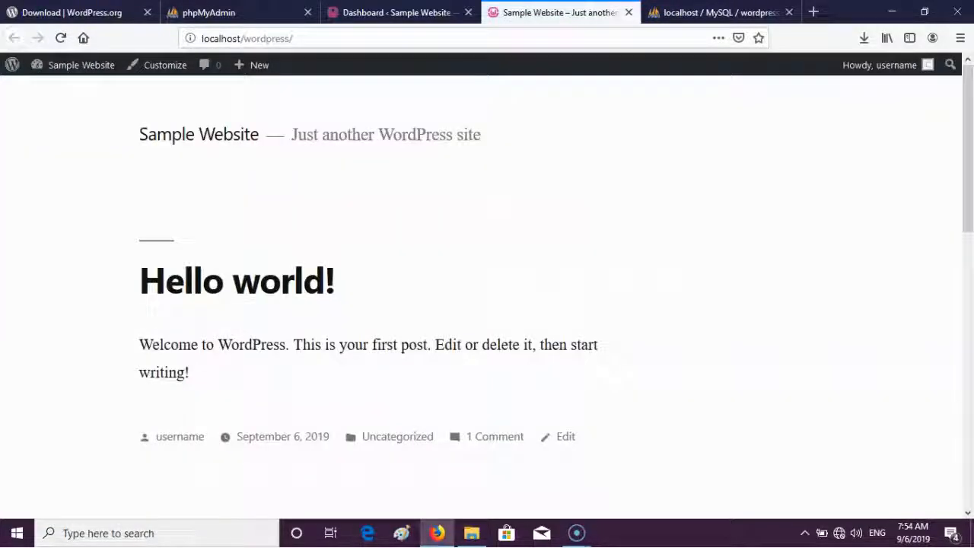
pyautogui.moveTo(969, 283); pyautogui.dragTo(970, 108)
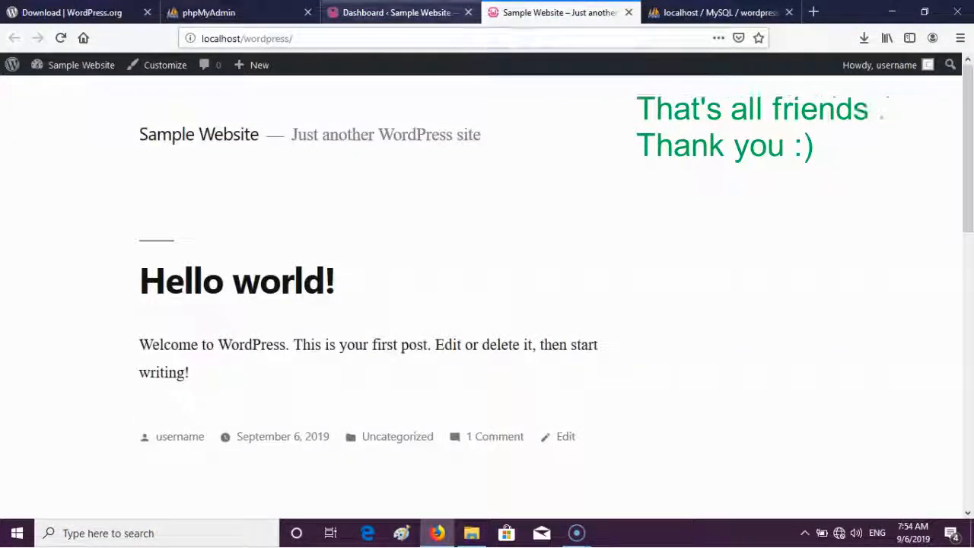